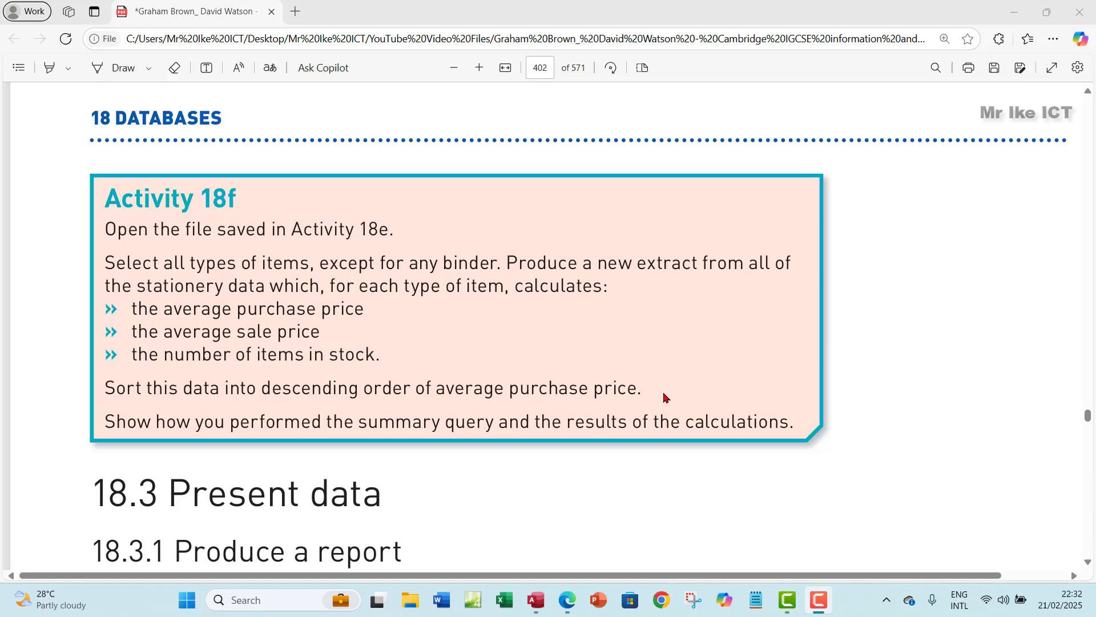
Step: Start a new design-view query based on activity18e_tblStationery Query
left_click(536, 600)
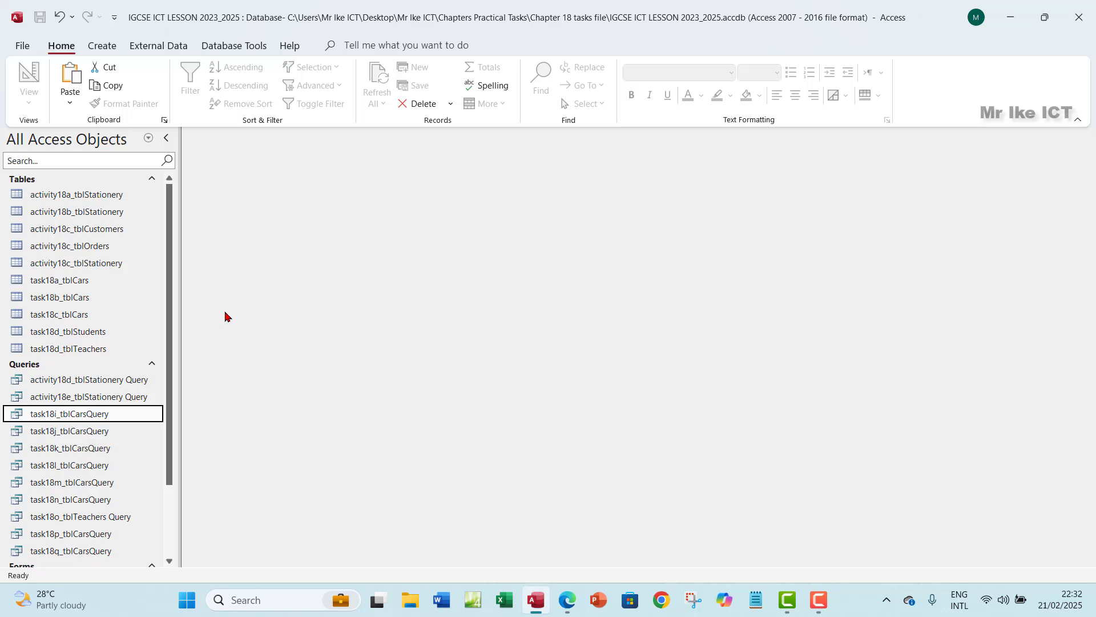
left_click(73, 398)
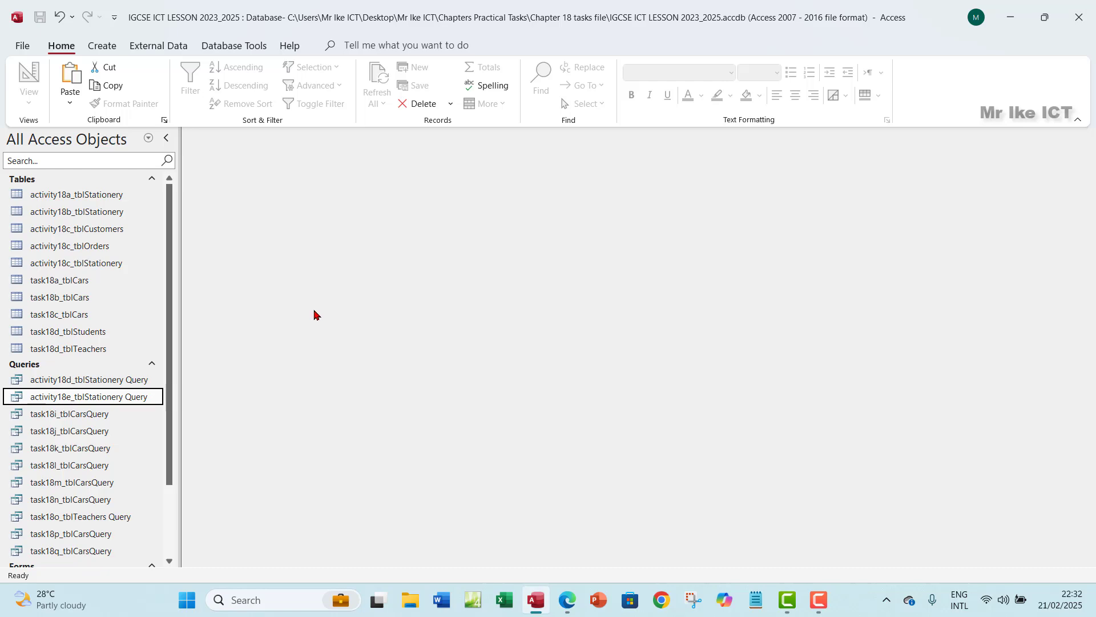
left_click(102, 47)
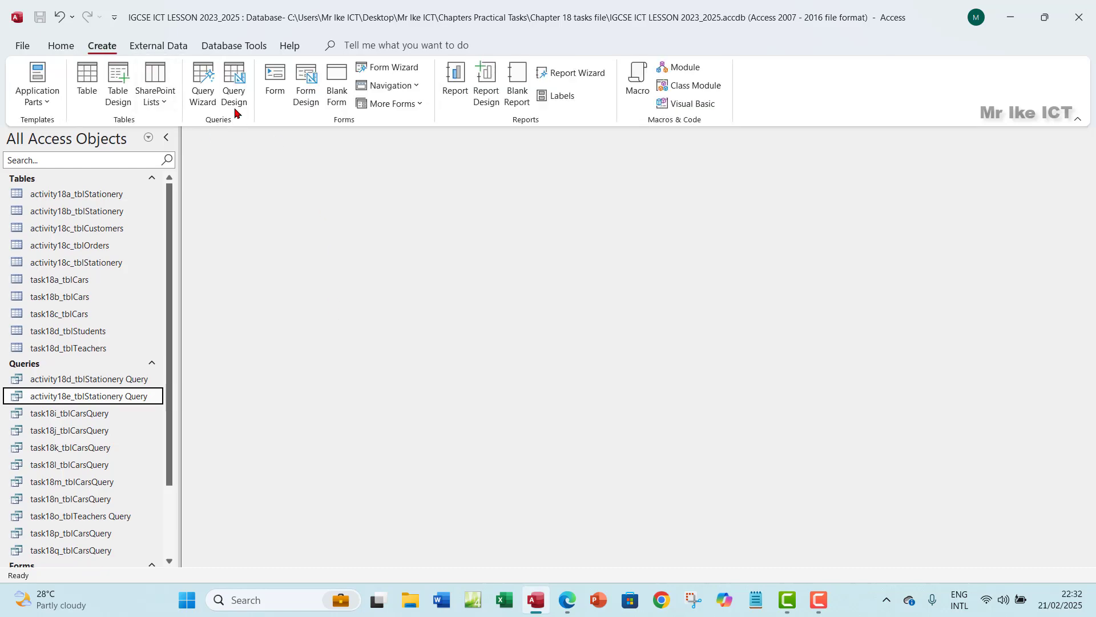
left_click(234, 106)
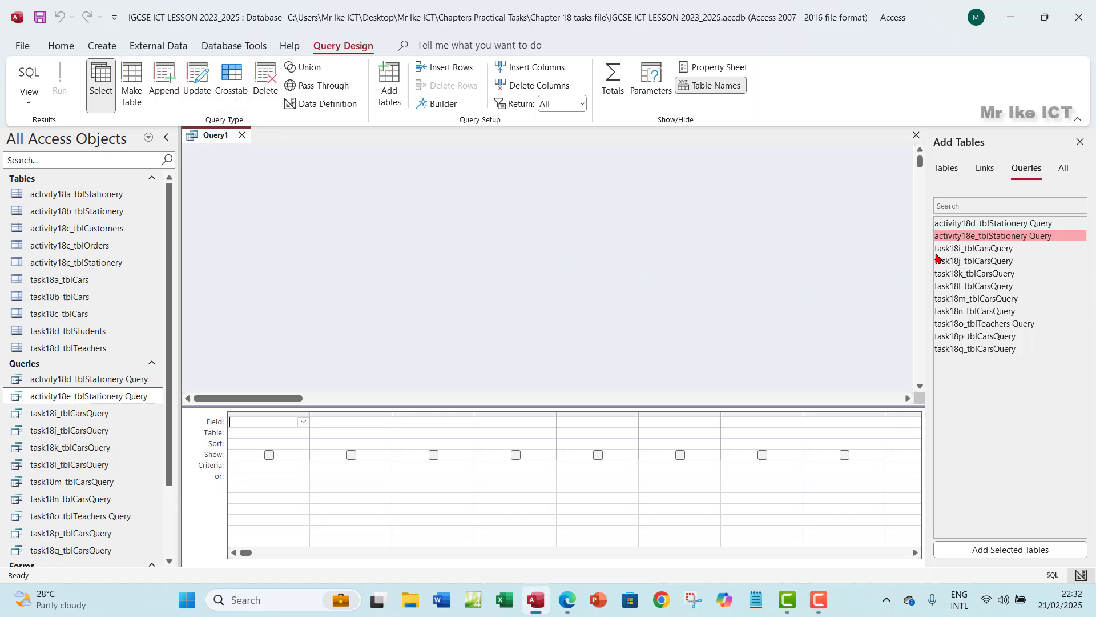
double_click(972, 236)
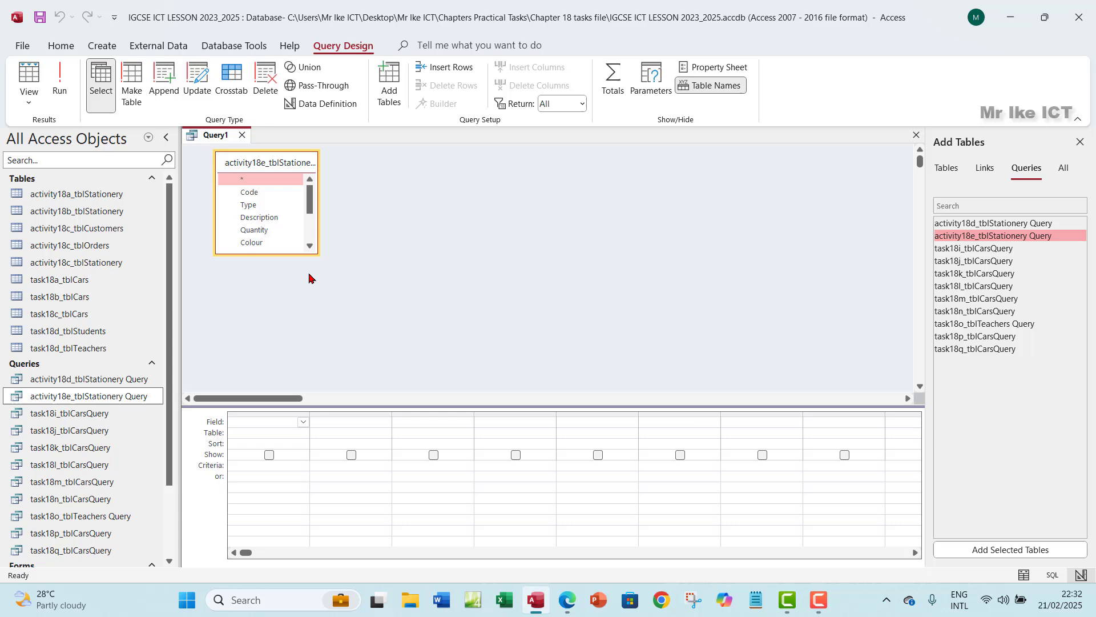
left_click_drag(297, 256, 302, 341)
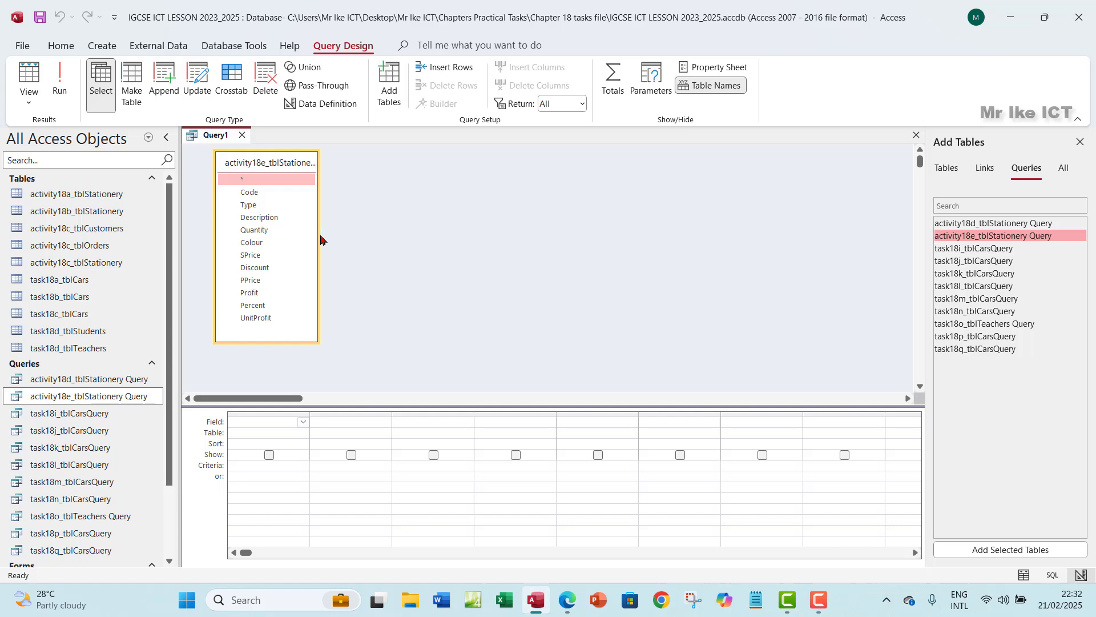
Step: Add Type, PPrice and SPrice to the grid and run the query, showing 102 records
double_click(257, 206)
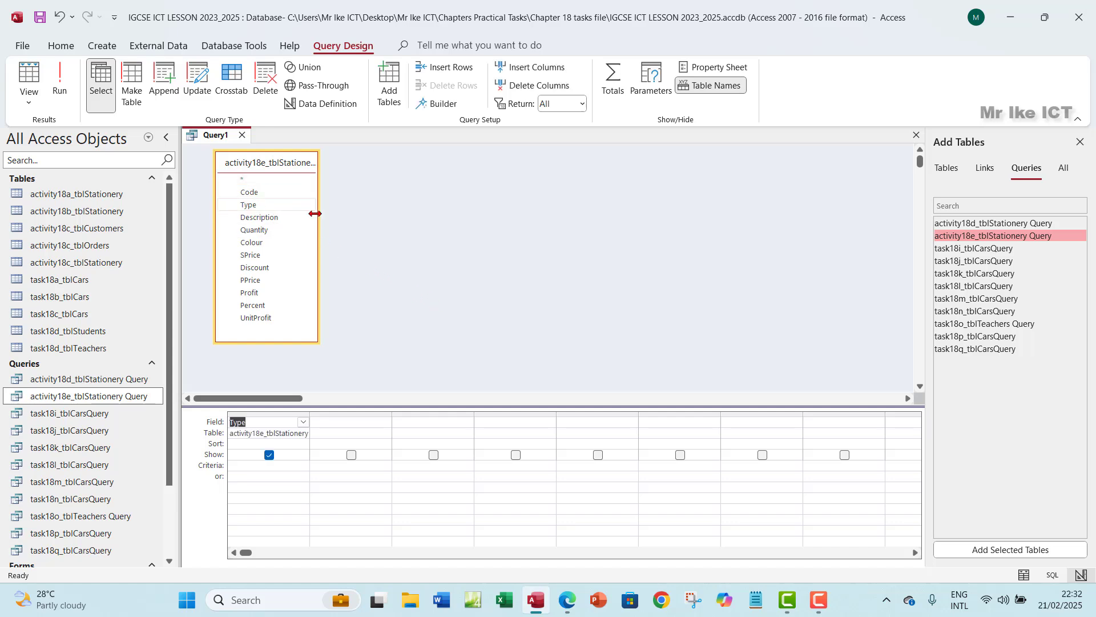
double_click(257, 281)
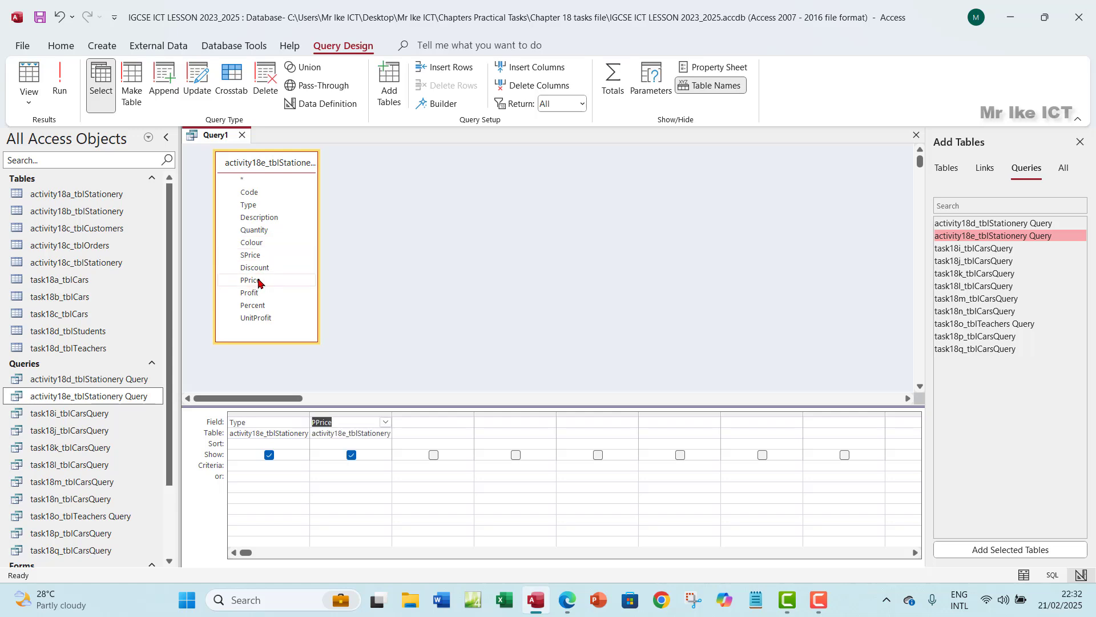
double_click(252, 255)
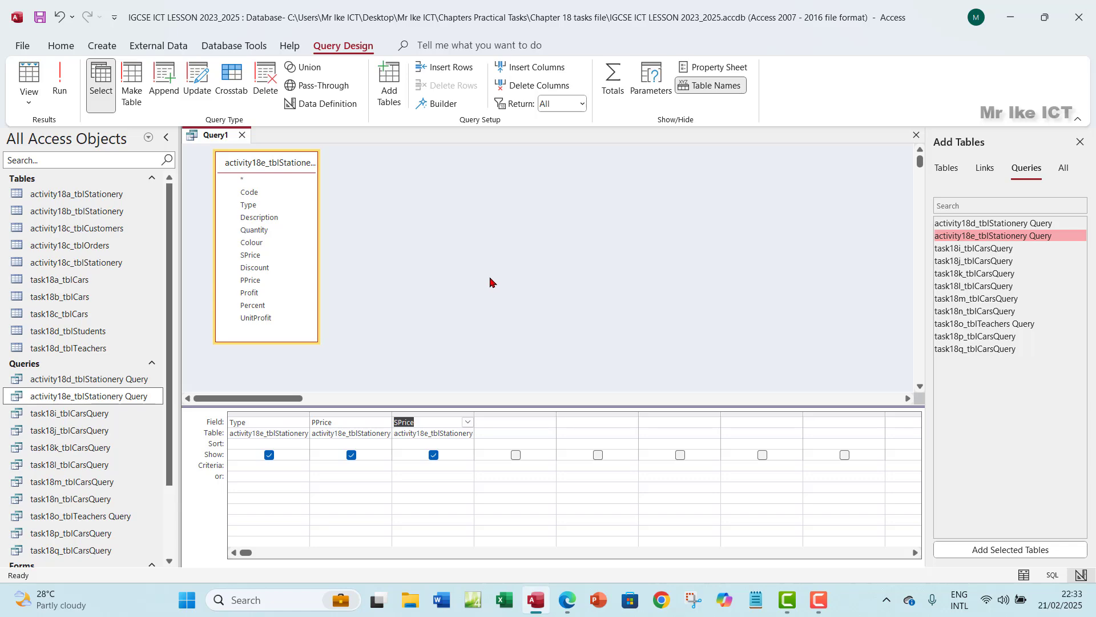
left_click(57, 90)
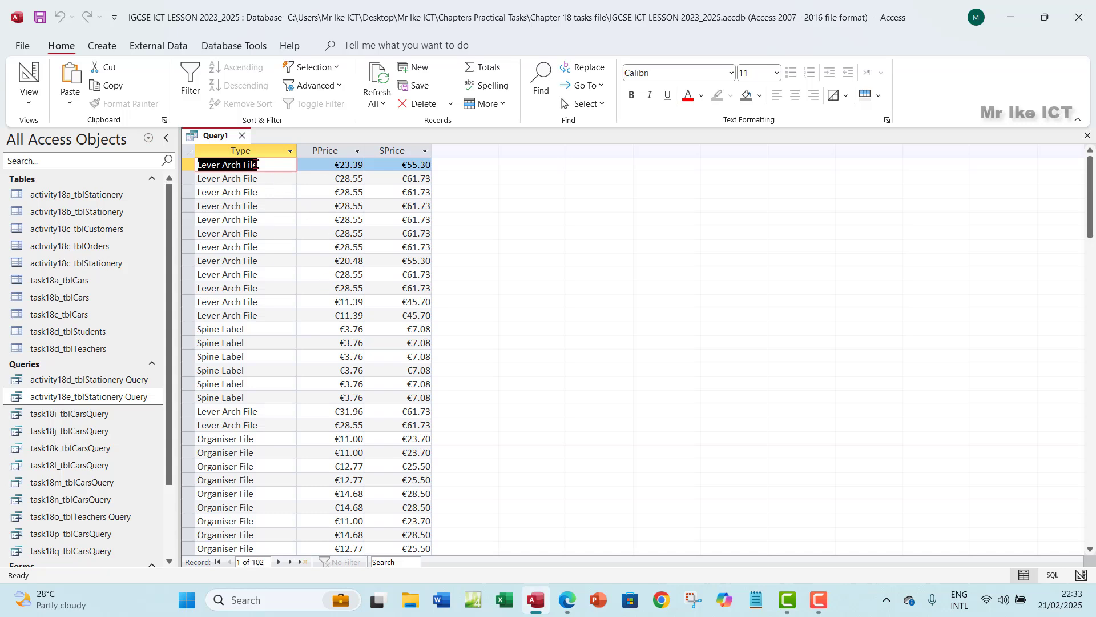
left_click(259, 149)
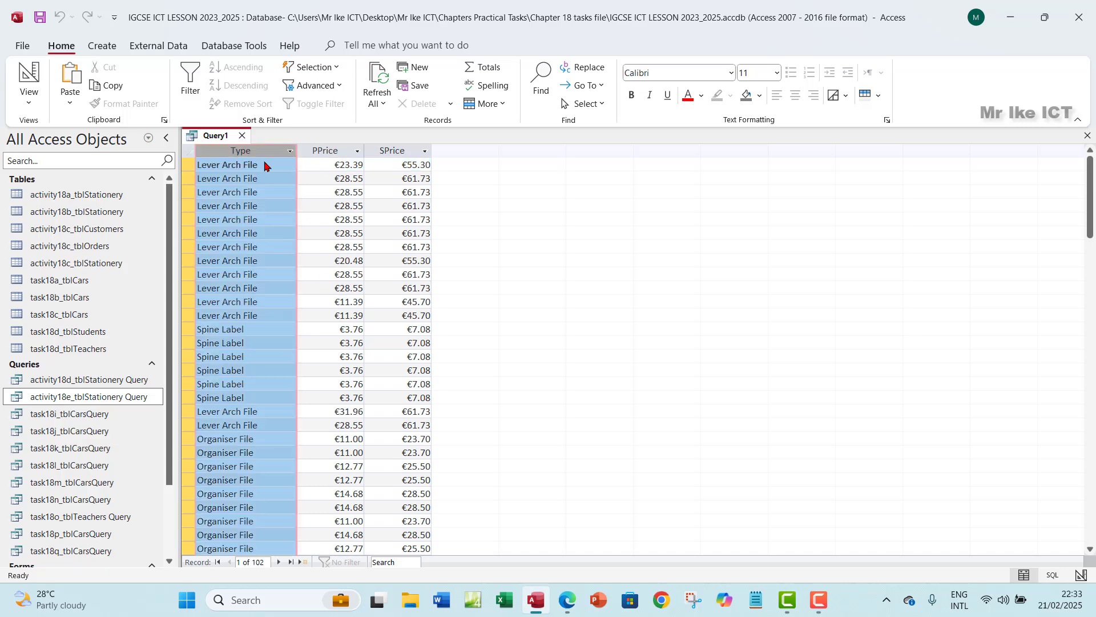
Step: Check the 'except for any binder' requirement in the Activity 18f instructions
left_click(566, 609)
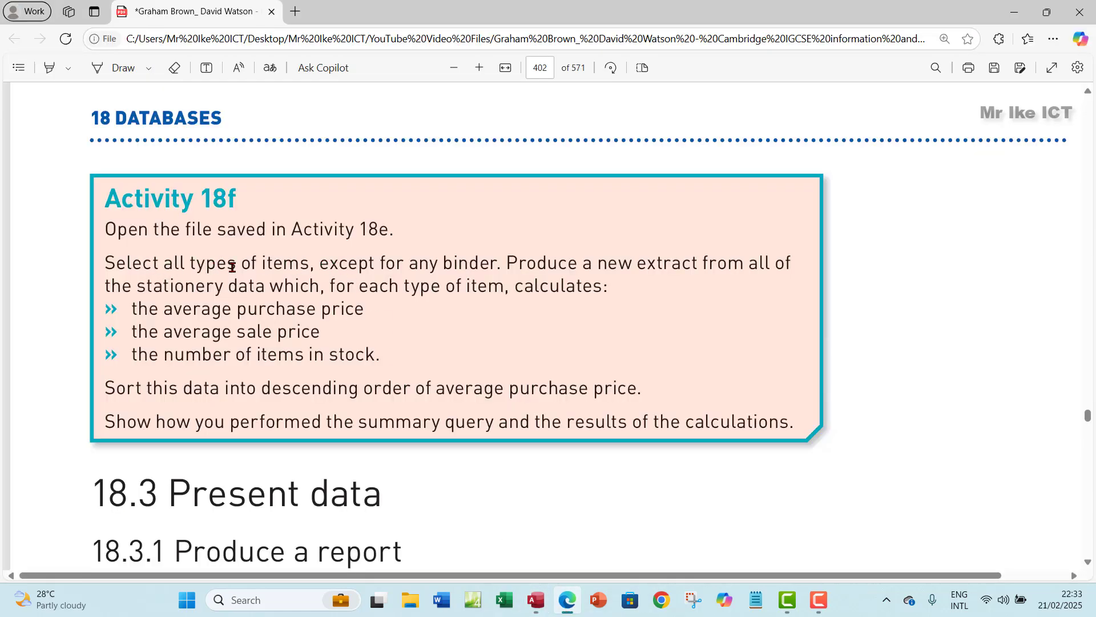
left_click_drag(320, 261, 498, 262)
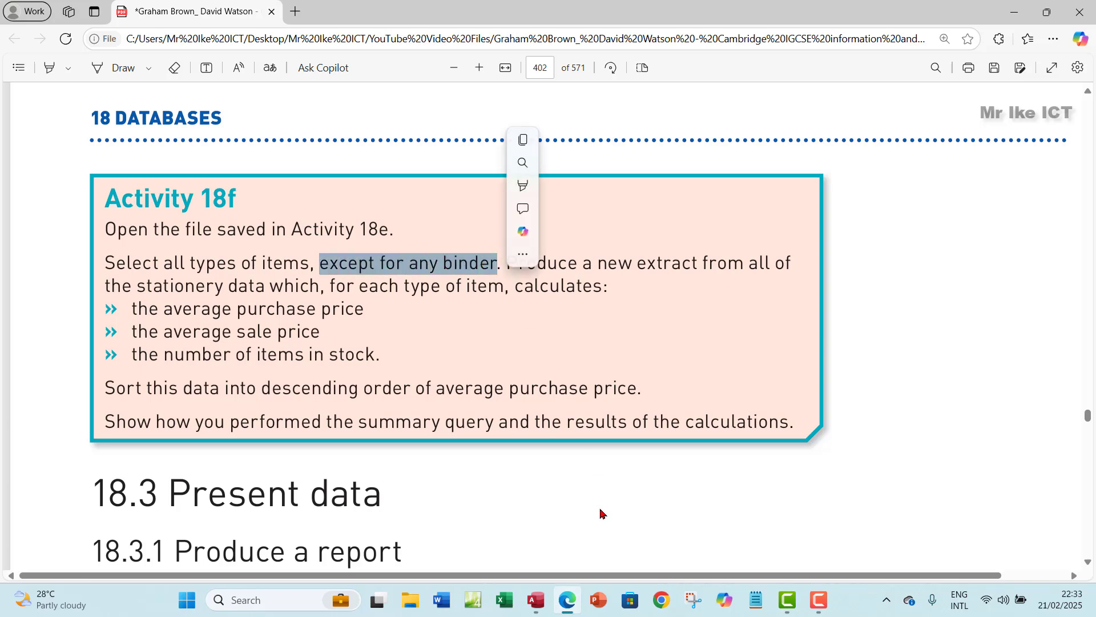
left_click(536, 599)
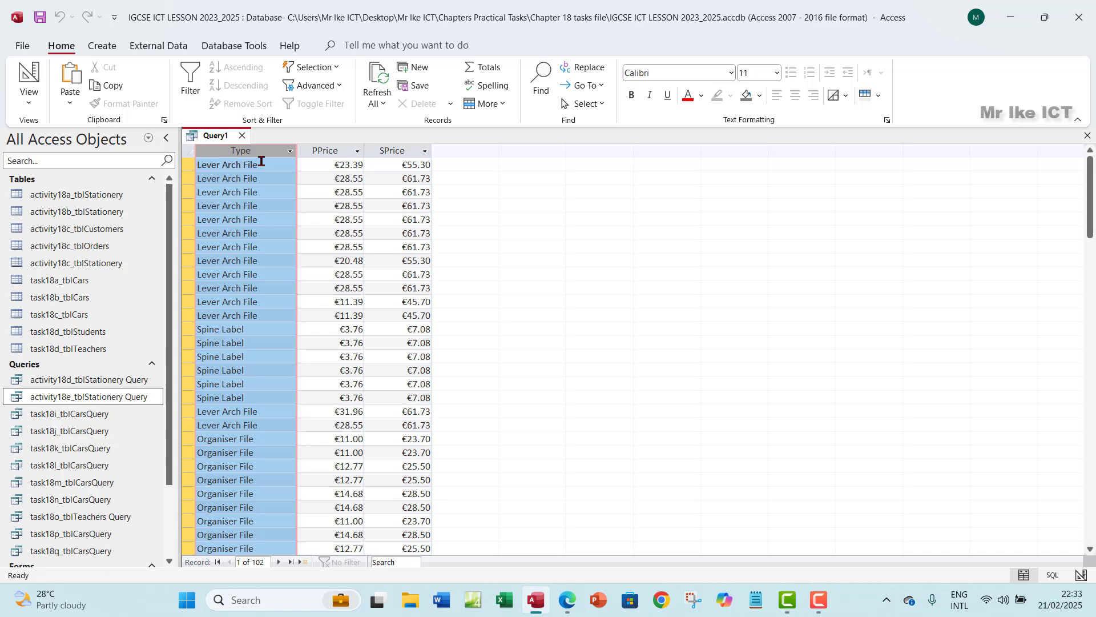
Step: Scroll through the results to inspect the Binder records
scroll(253, 288, "down", 6)
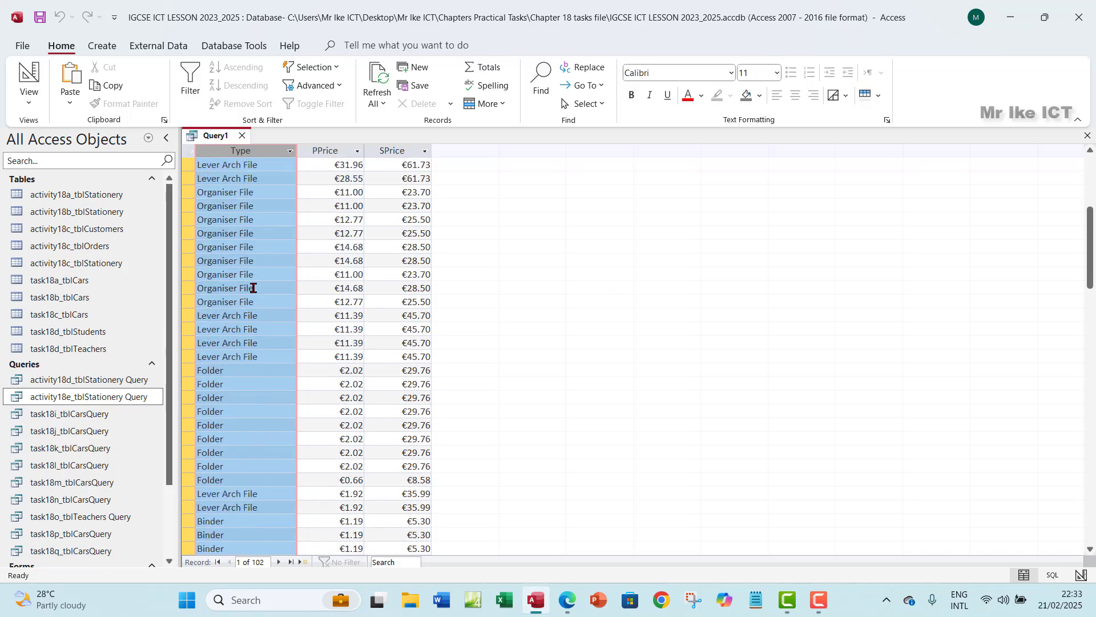
scroll(246, 383, "down", 5)
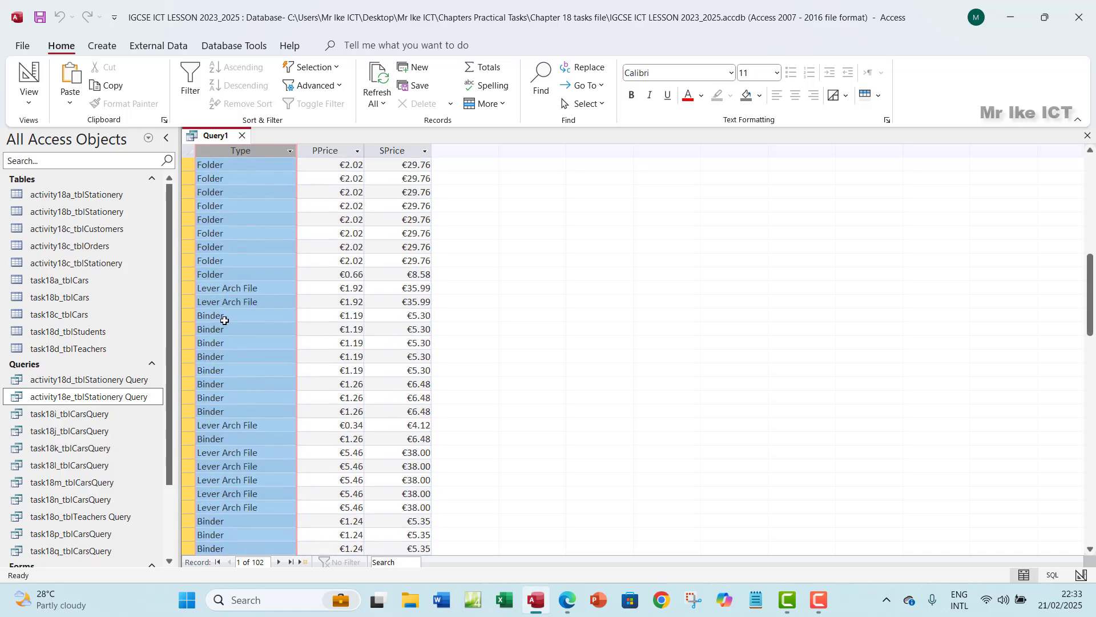
left_click(225, 320)
left_click(225, 327)
left_click(226, 355)
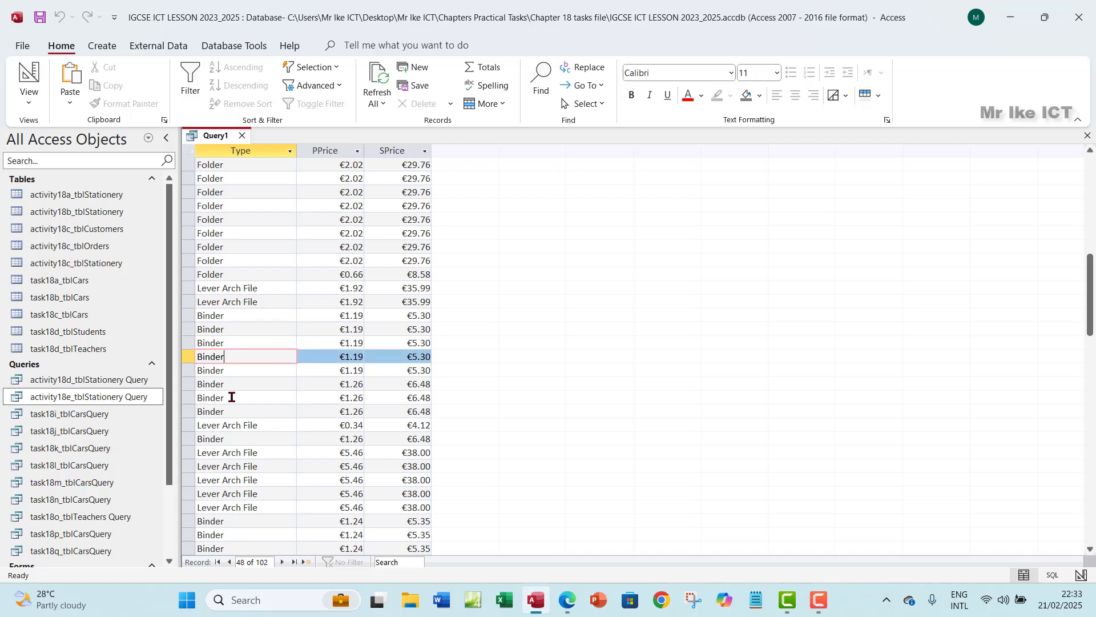
left_click(228, 397)
scroll(245, 397, "down", 4)
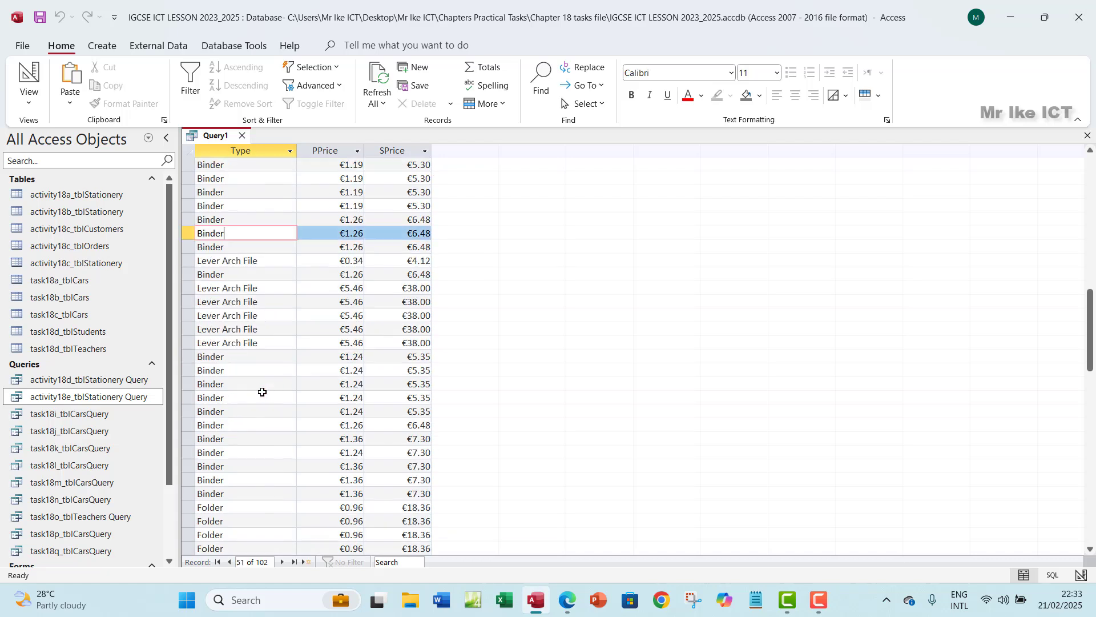
left_click(212, 372)
left_click(234, 439)
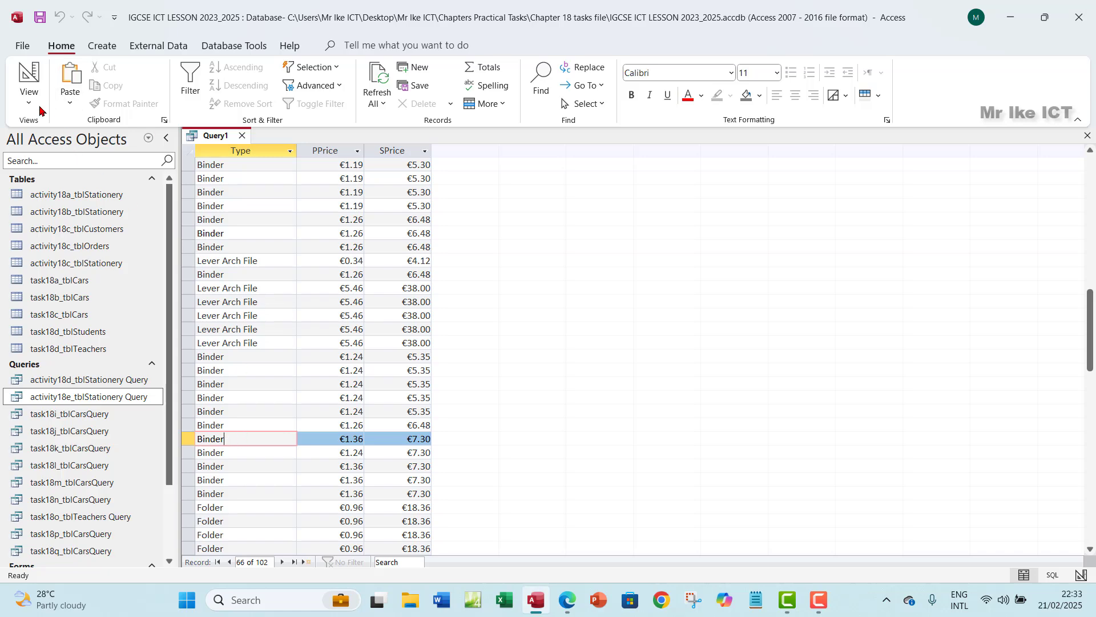
Step: Give the Type field the criterion Not binder in design view and rerun the query
left_click(32, 109)
left_click(75, 191)
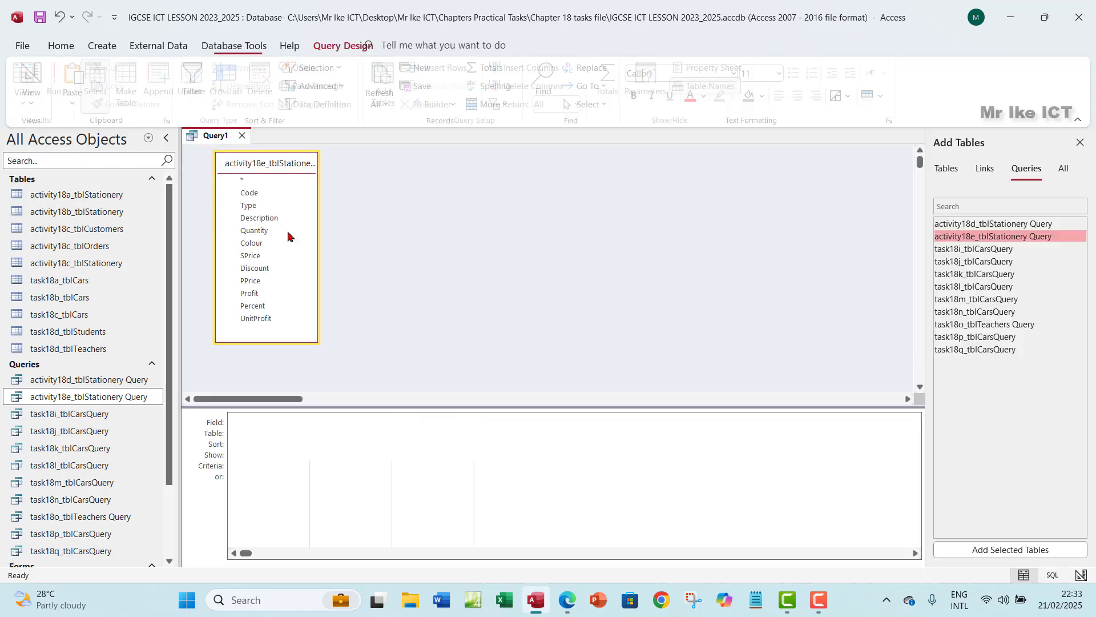
left_click(256, 464)
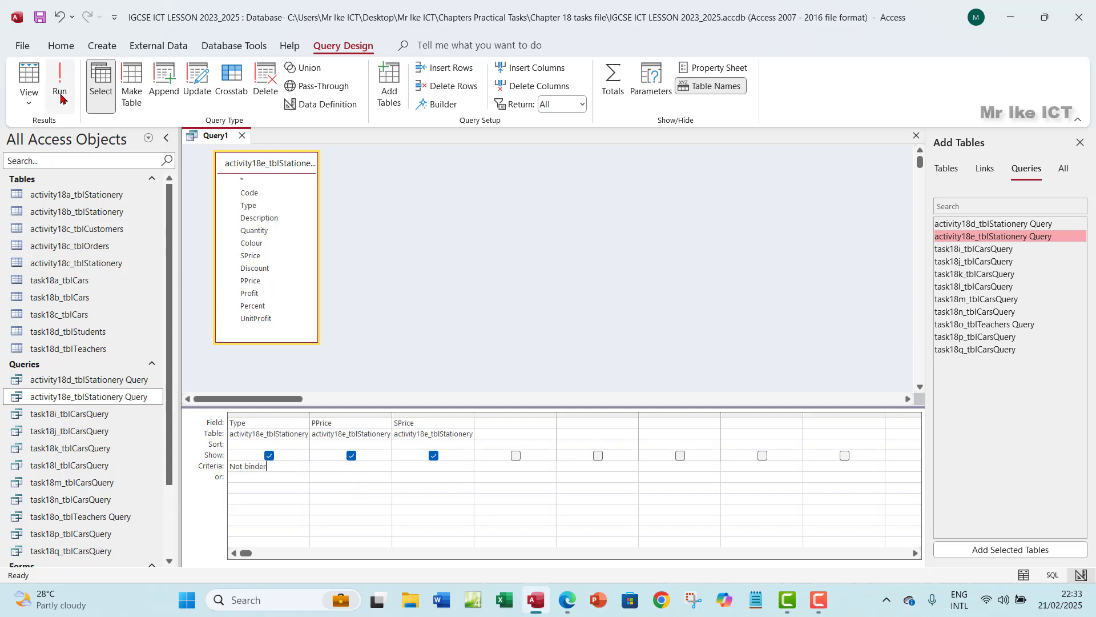
left_click(60, 92)
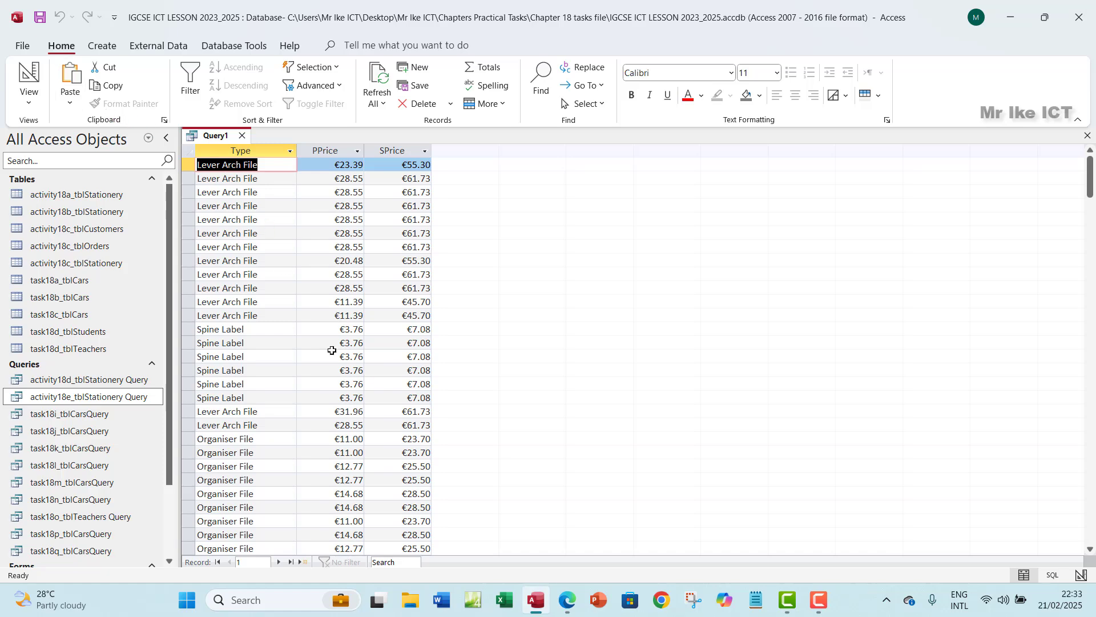
scroll(332, 350, "down", 15)
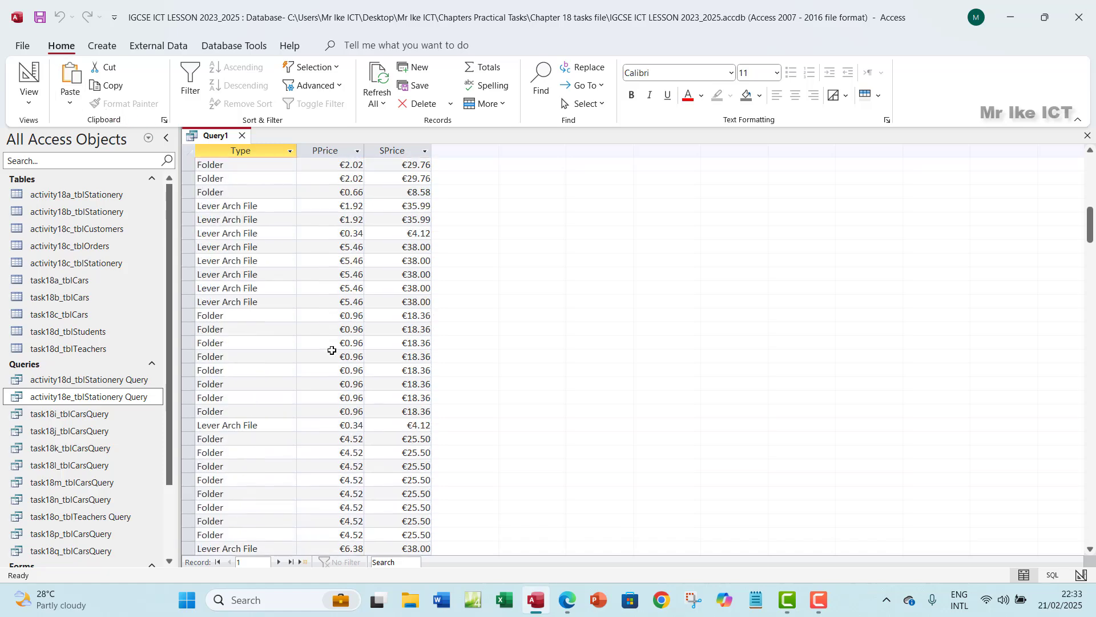
scroll(331, 350, "down", 10)
scroll(332, 350, "up", 3)
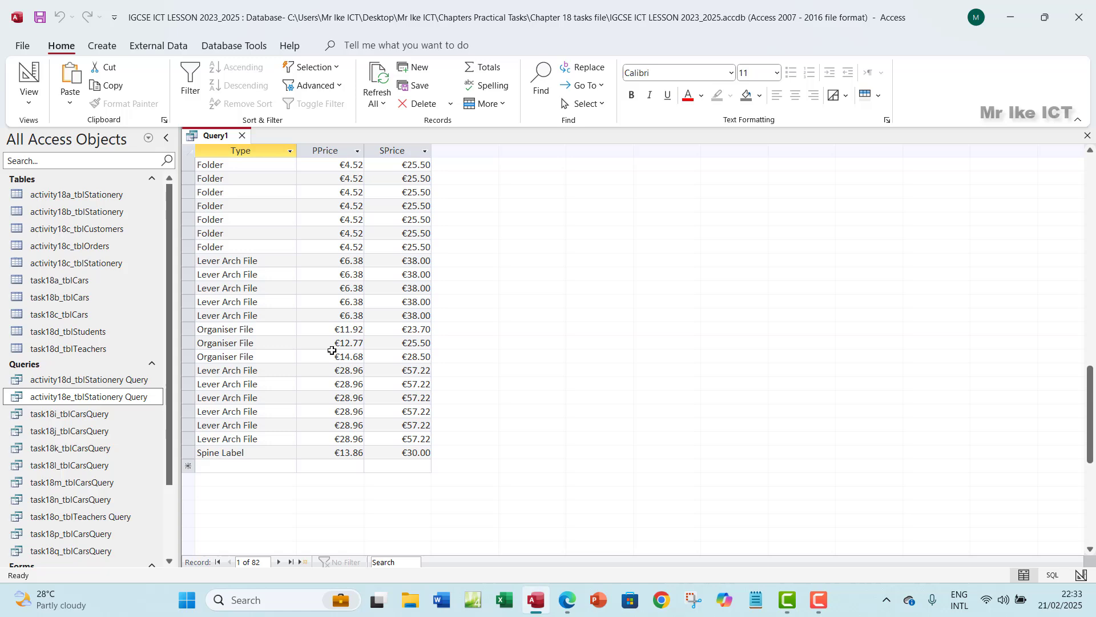
scroll(332, 350, "up", 20)
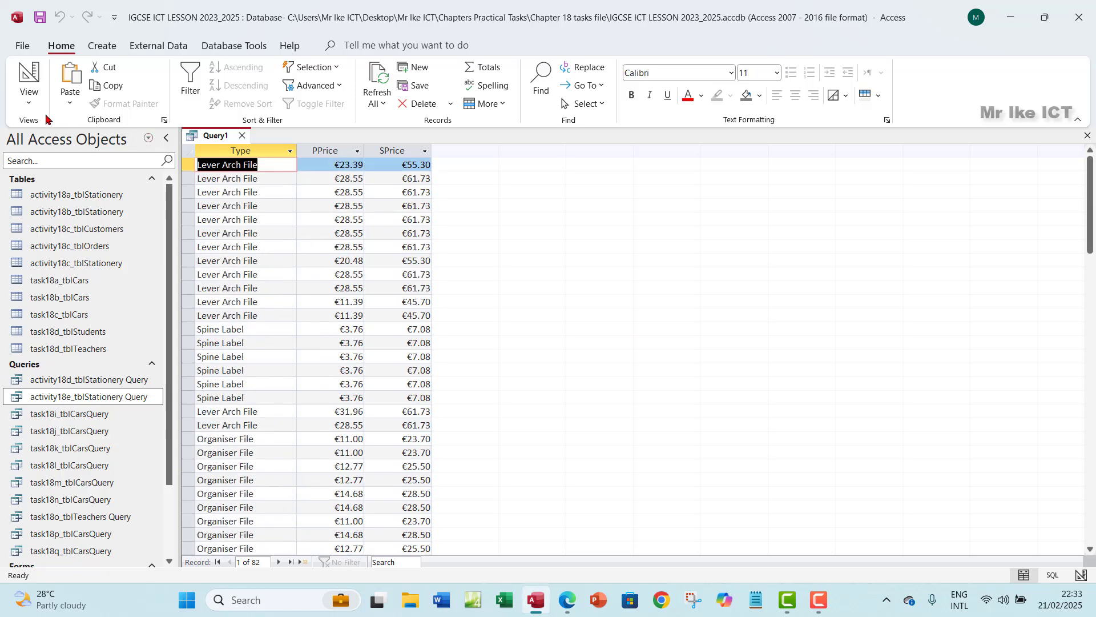
left_click(26, 103)
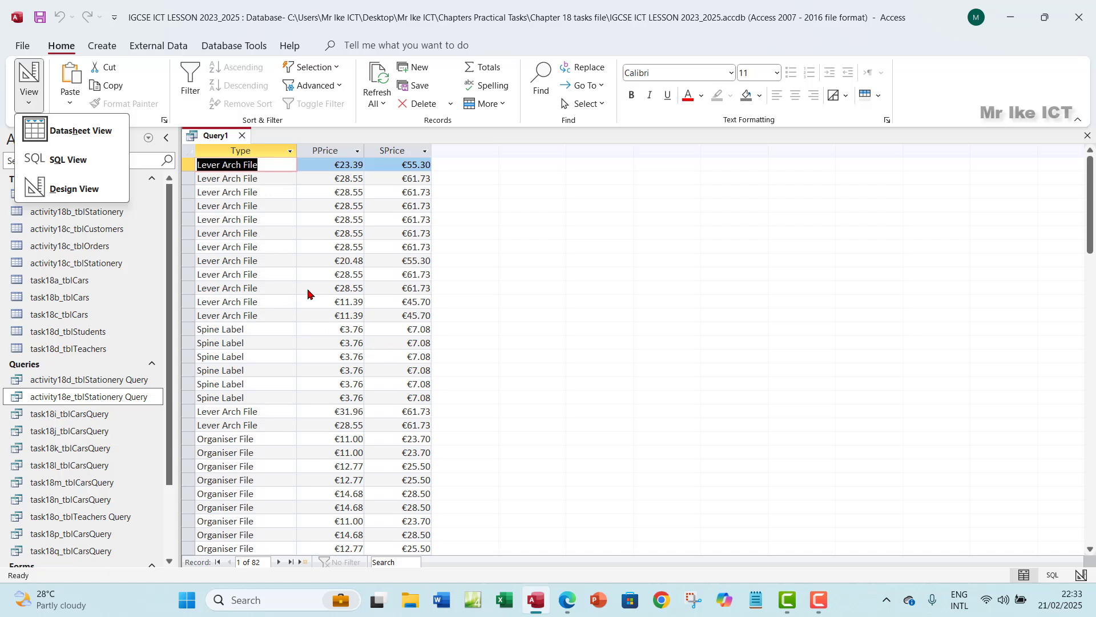
left_click(269, 273)
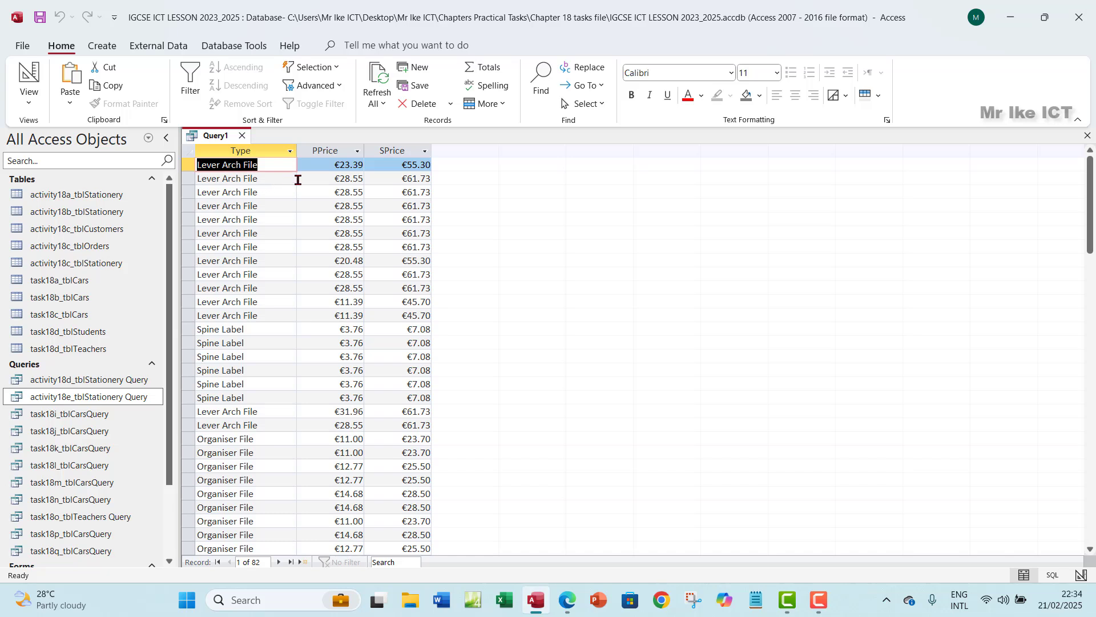
left_click(325, 150)
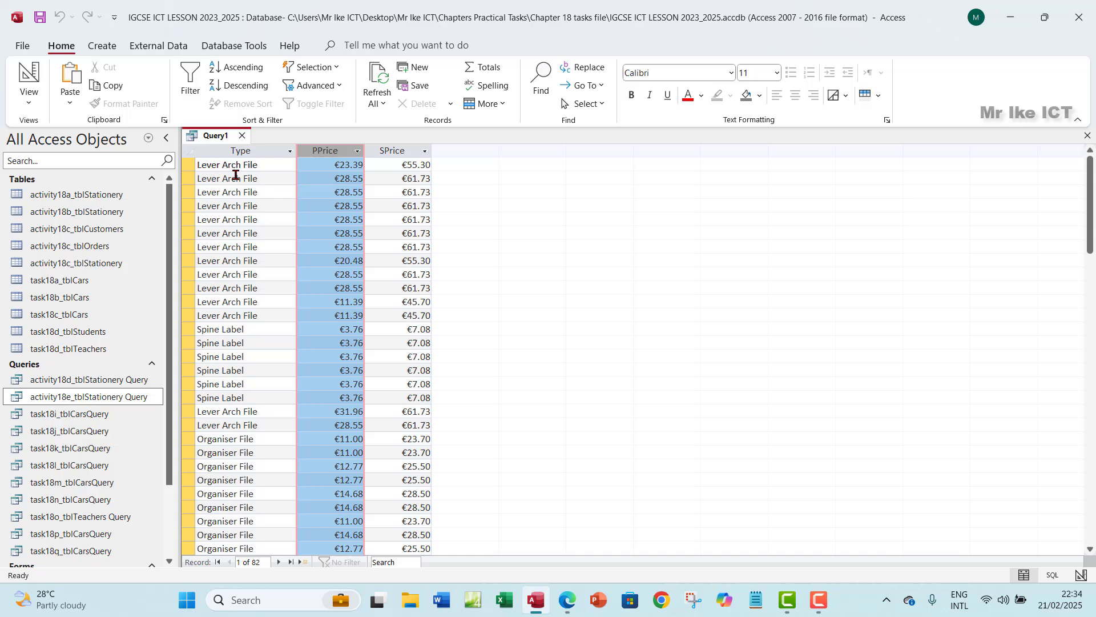
left_click(222, 342)
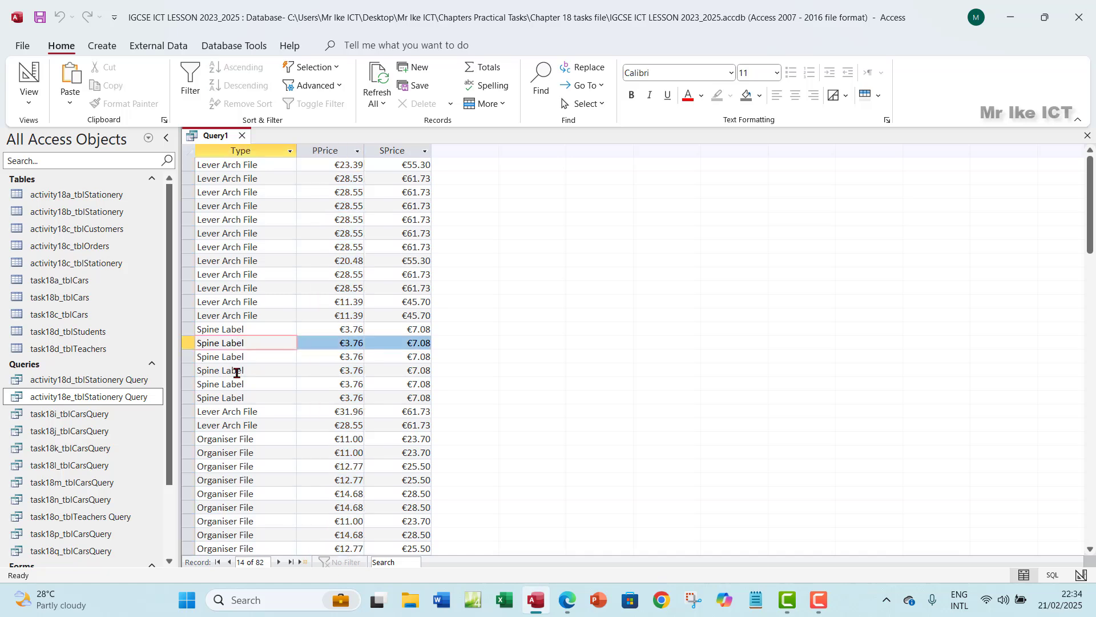
left_click(236, 370)
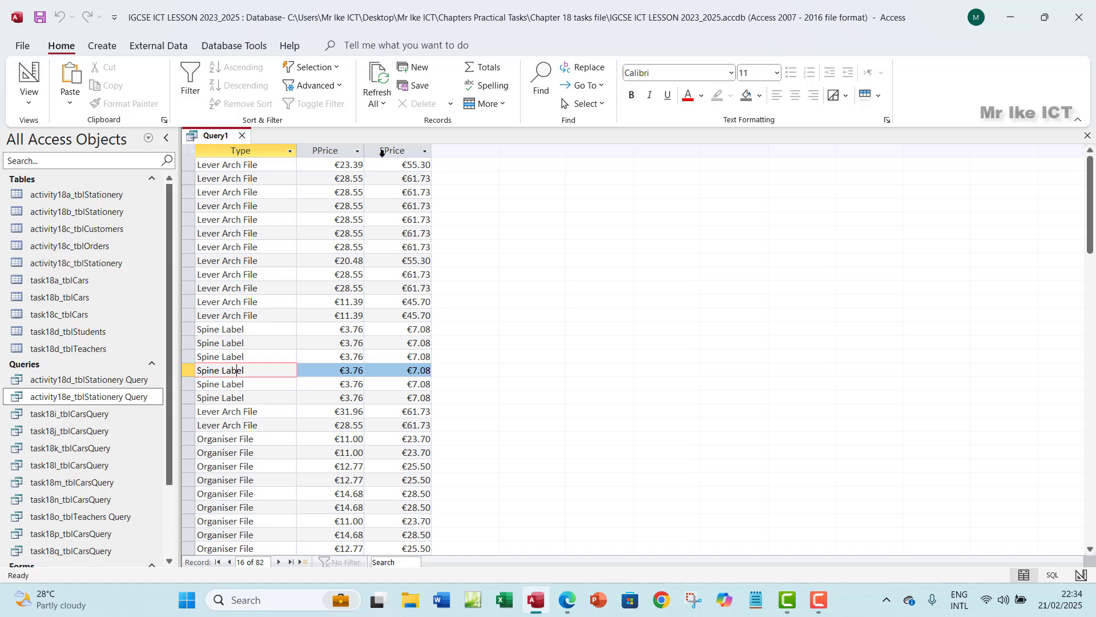
left_click(342, 151)
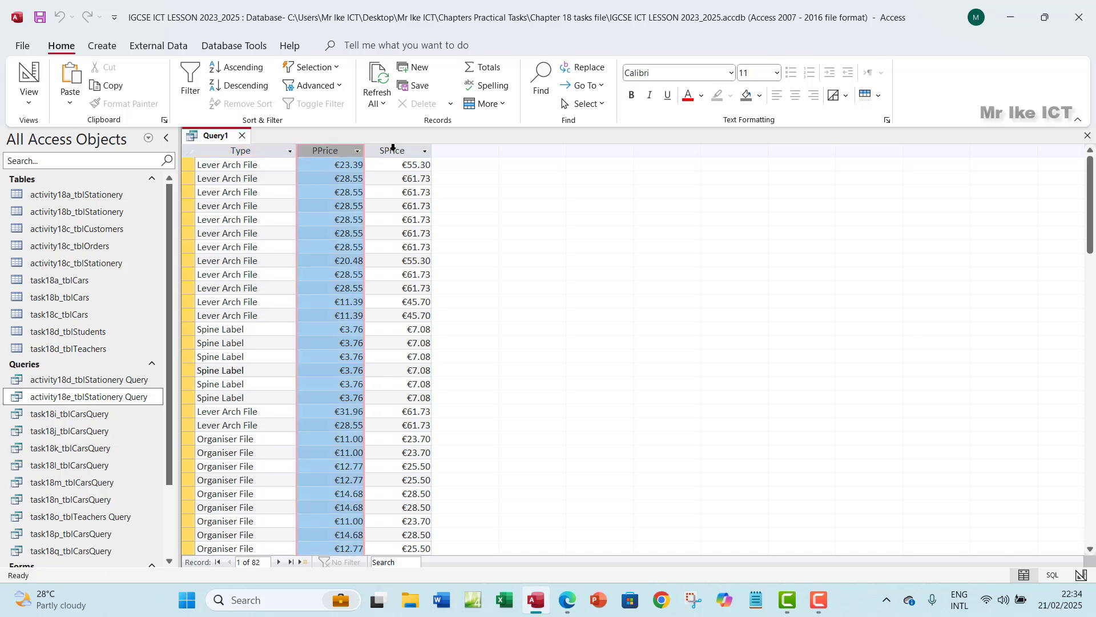
left_click(394, 150)
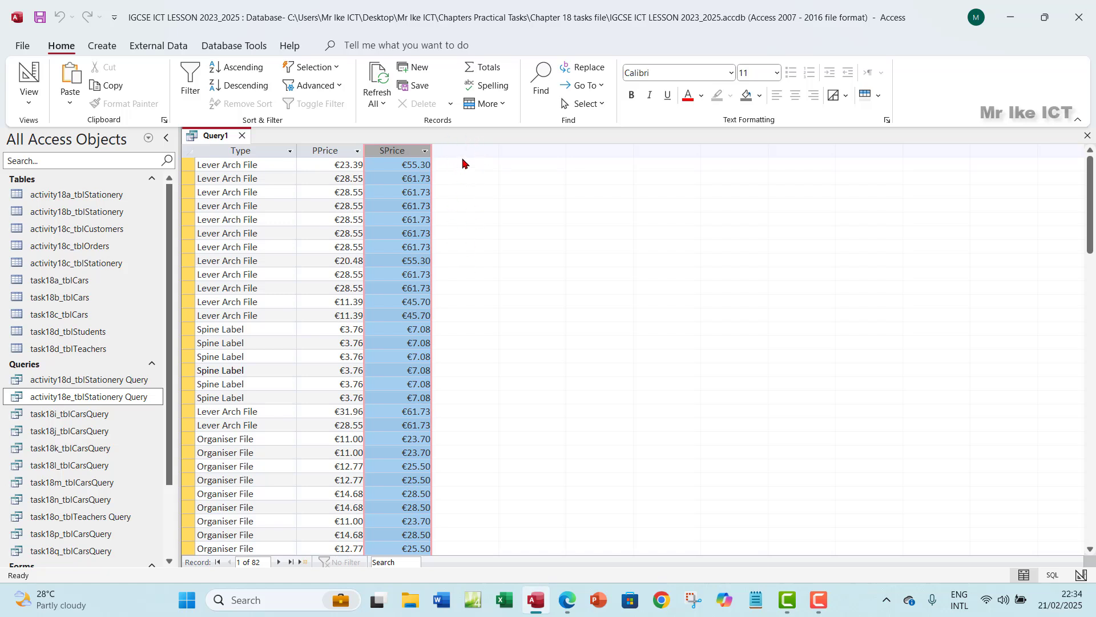
left_click(250, 152)
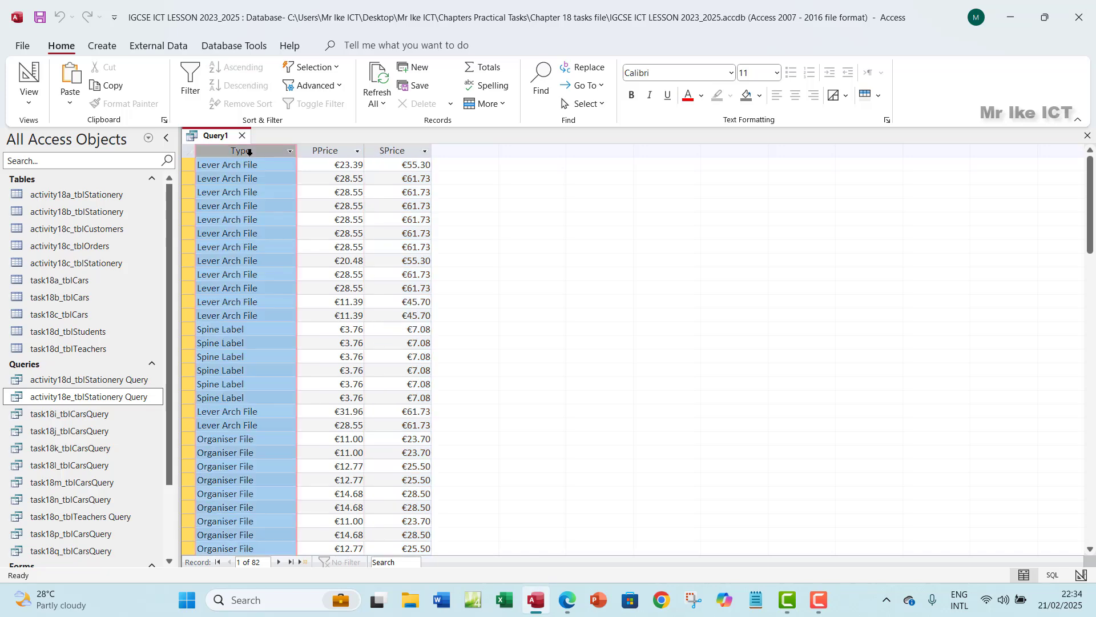
left_click(243, 192)
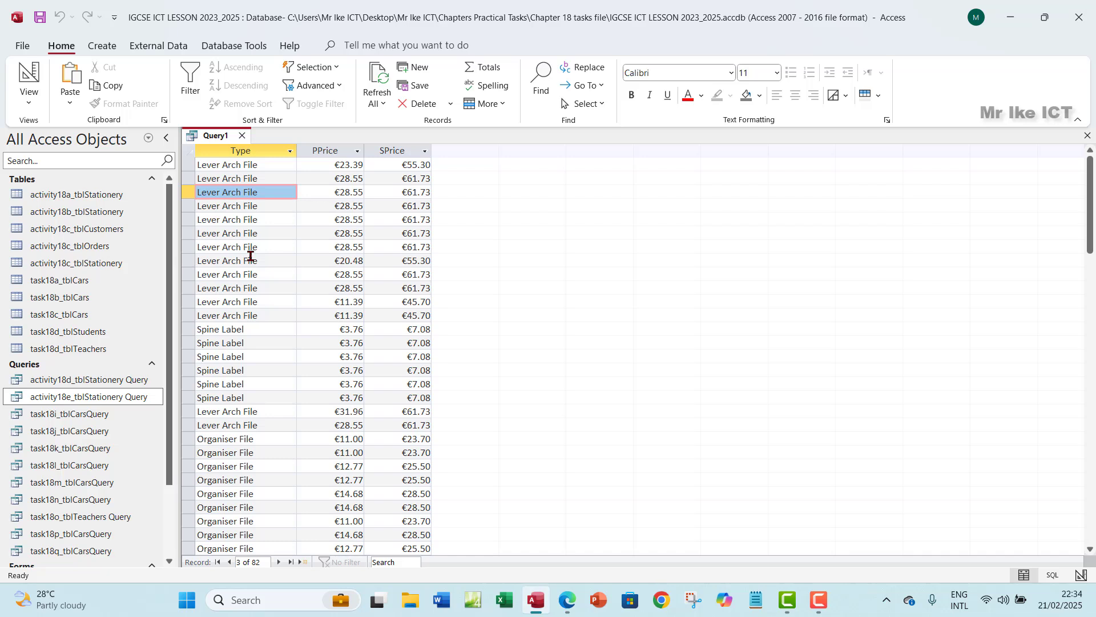
scroll(268, 392, "down", 1)
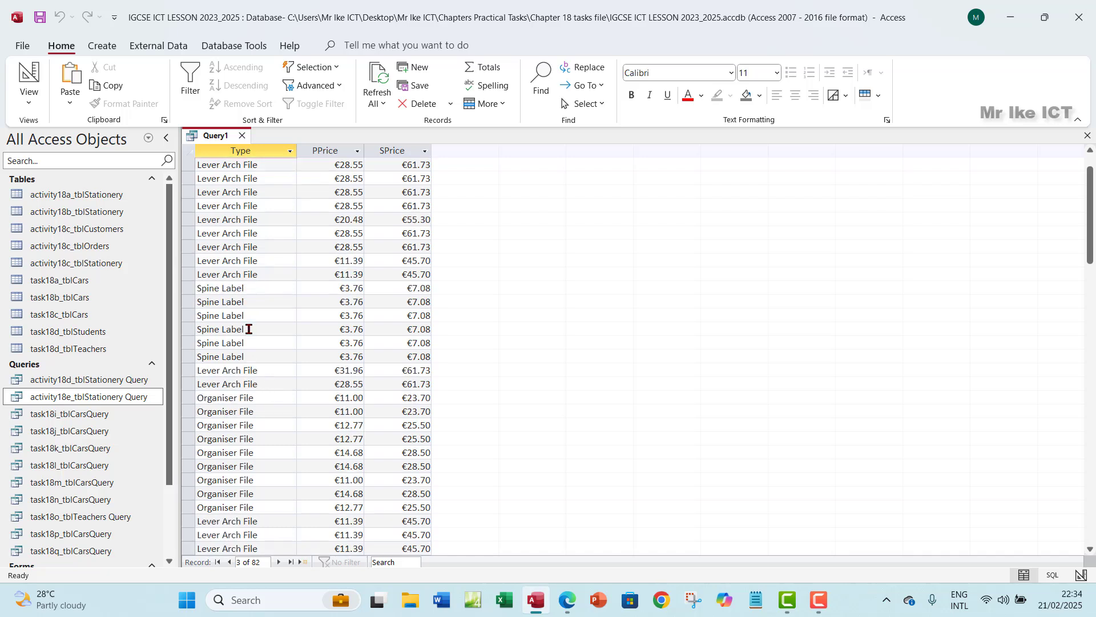
scroll(250, 419, "down", 1)
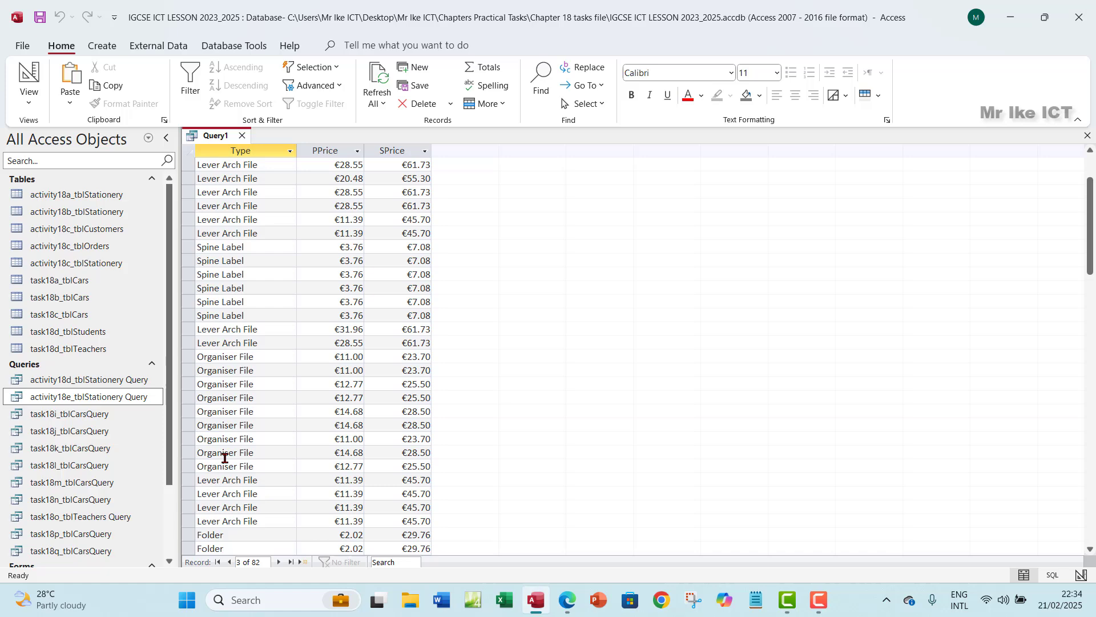
Step: Back in design view, add a second Type field as the fourth grid column
left_click(28, 94)
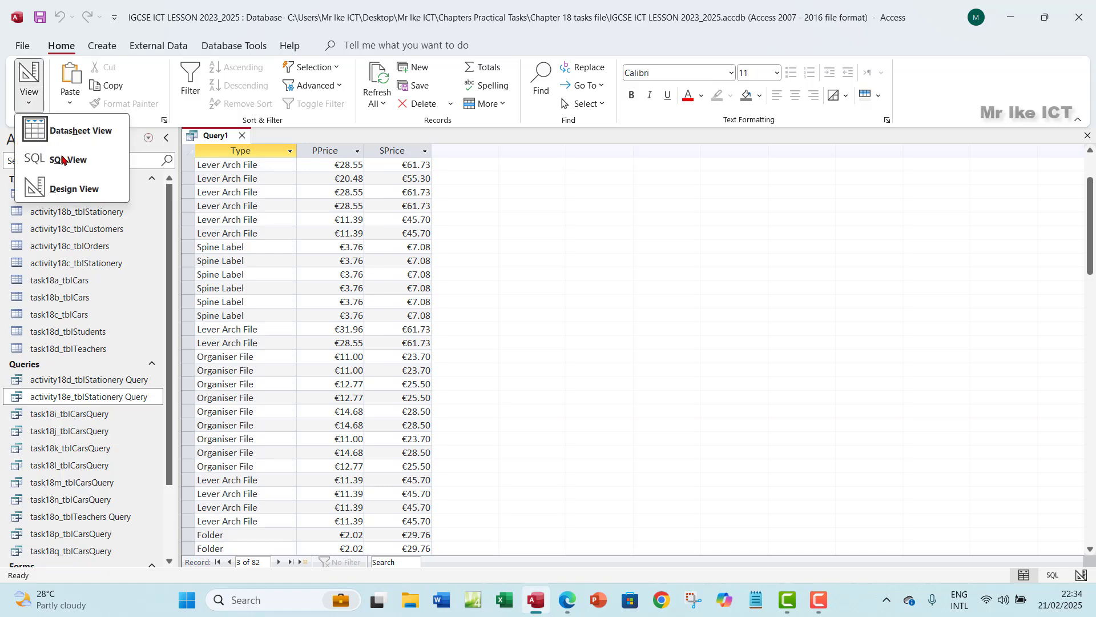
left_click(74, 188)
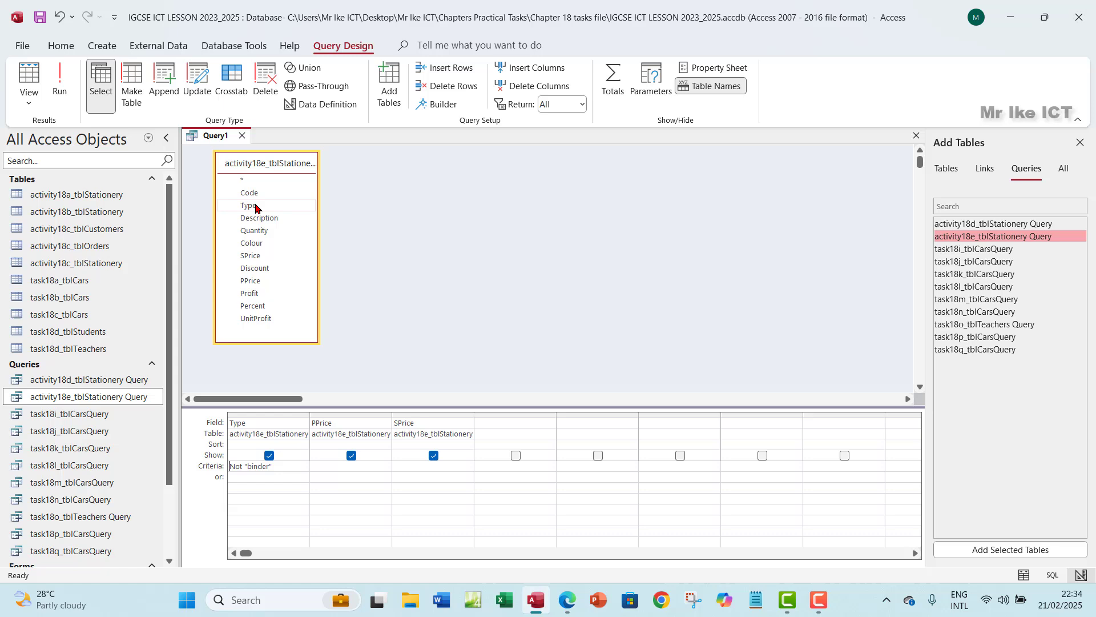
double_click(255, 207)
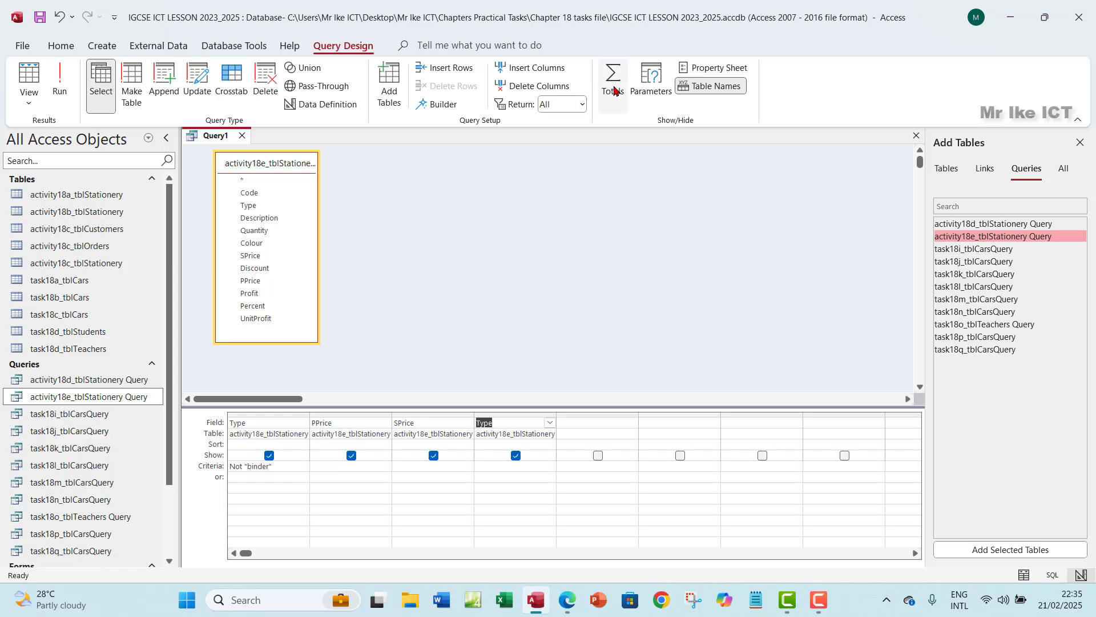
Step: Turn on Totals and set both PPrice and SPrice to Avg
left_click(609, 102)
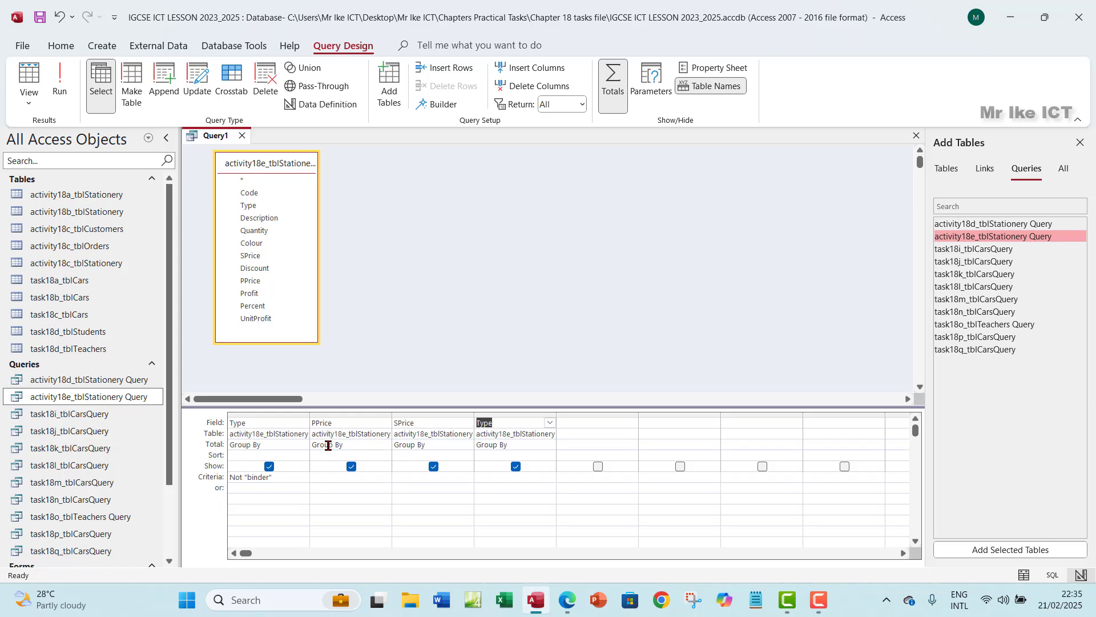
left_click(382, 445)
left_click(385, 445)
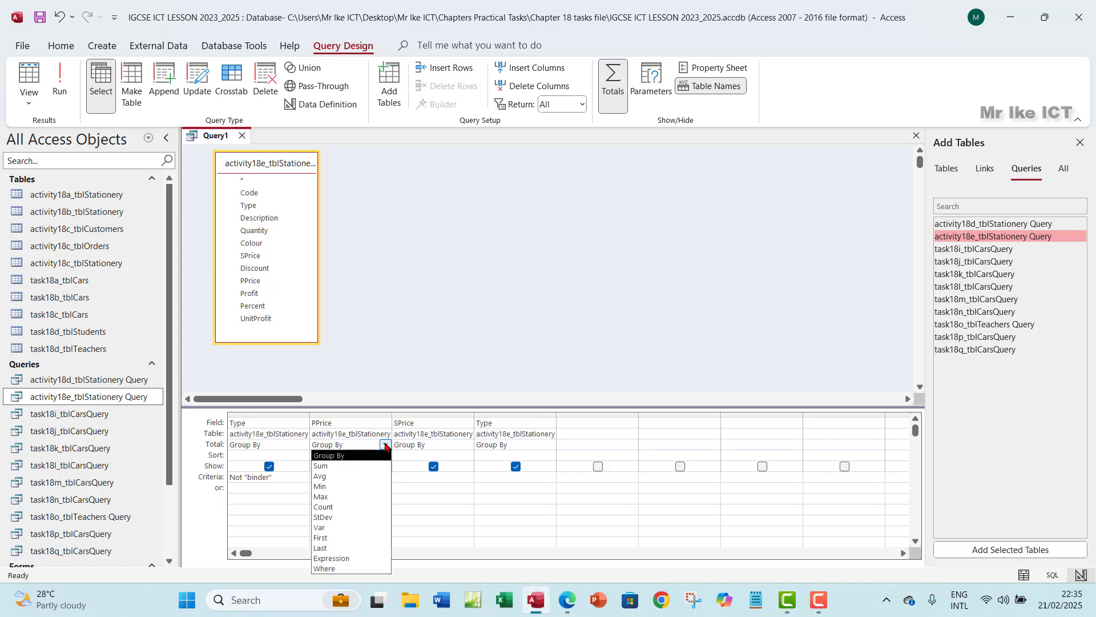
left_click(358, 472)
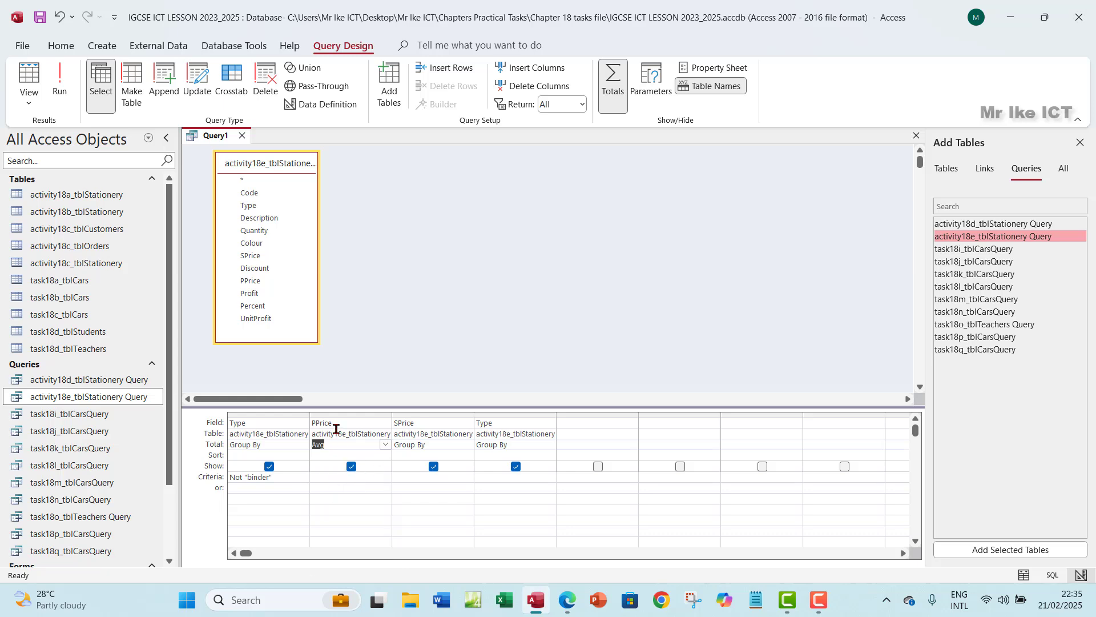
left_click(439, 445)
left_click(468, 445)
left_click(419, 480)
Step: Set the second Type column's total to Count and run, giving four type groups
left_click(529, 446)
left_click(550, 444)
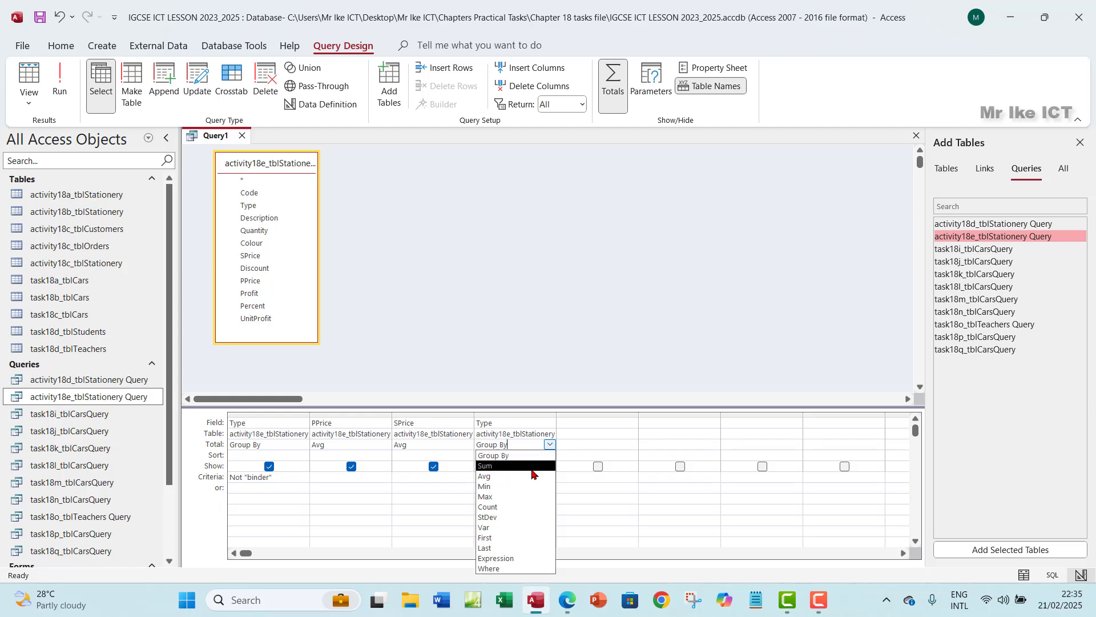
left_click(508, 506)
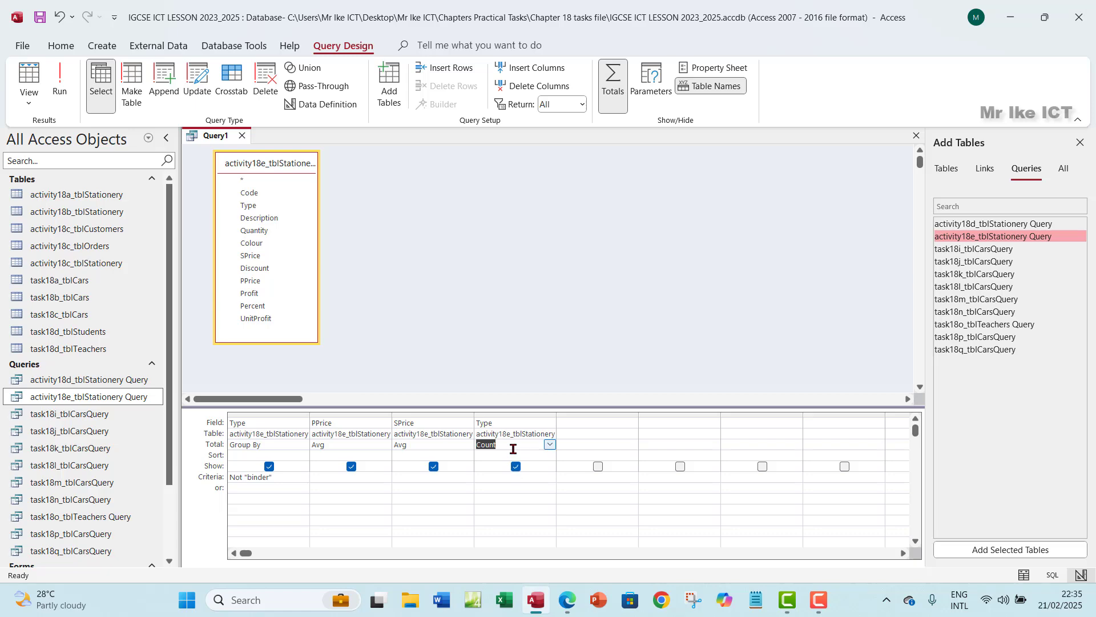
left_click(62, 87)
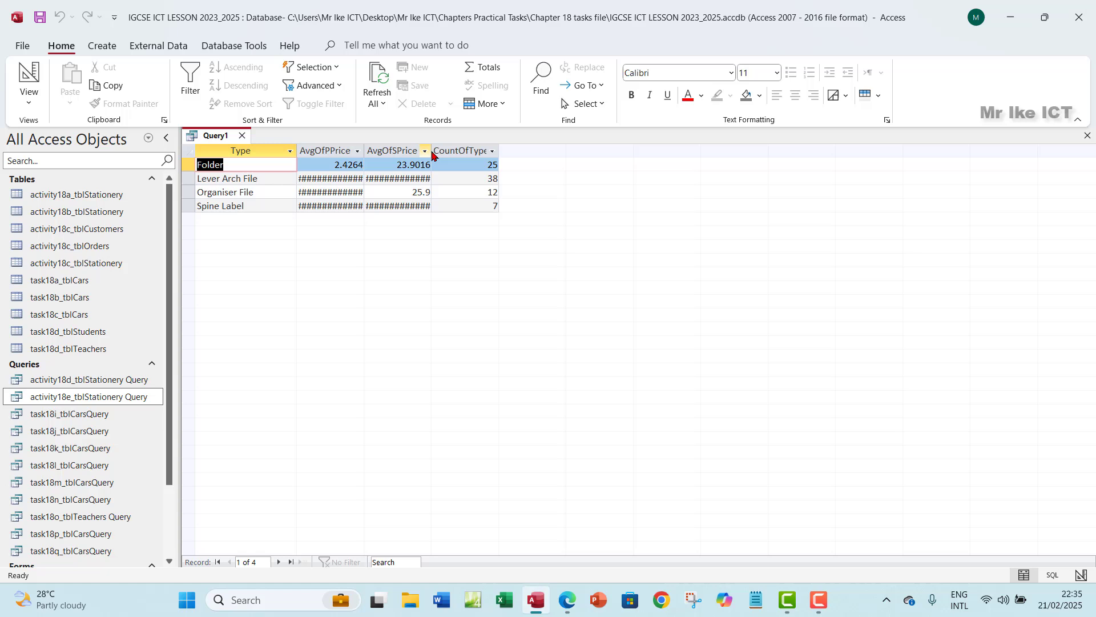
Step: Autofit the AvgOfPPrice, AvgOfSPrice and CountOfType columns so values like 2.4264 and 23.9016 show fully
double_click(432, 150)
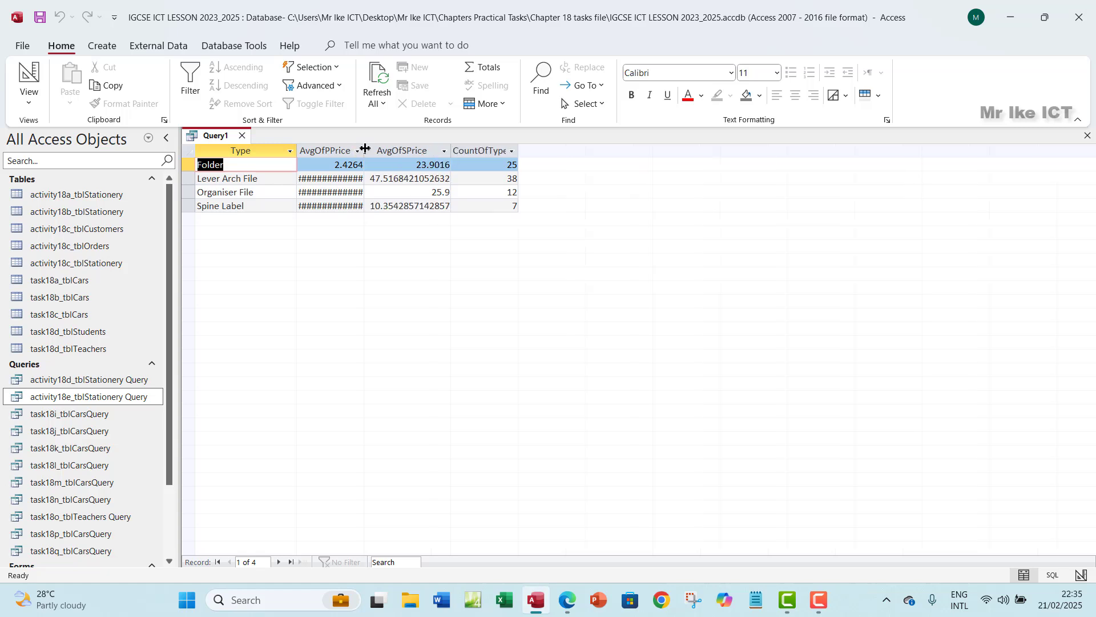
double_click(364, 150)
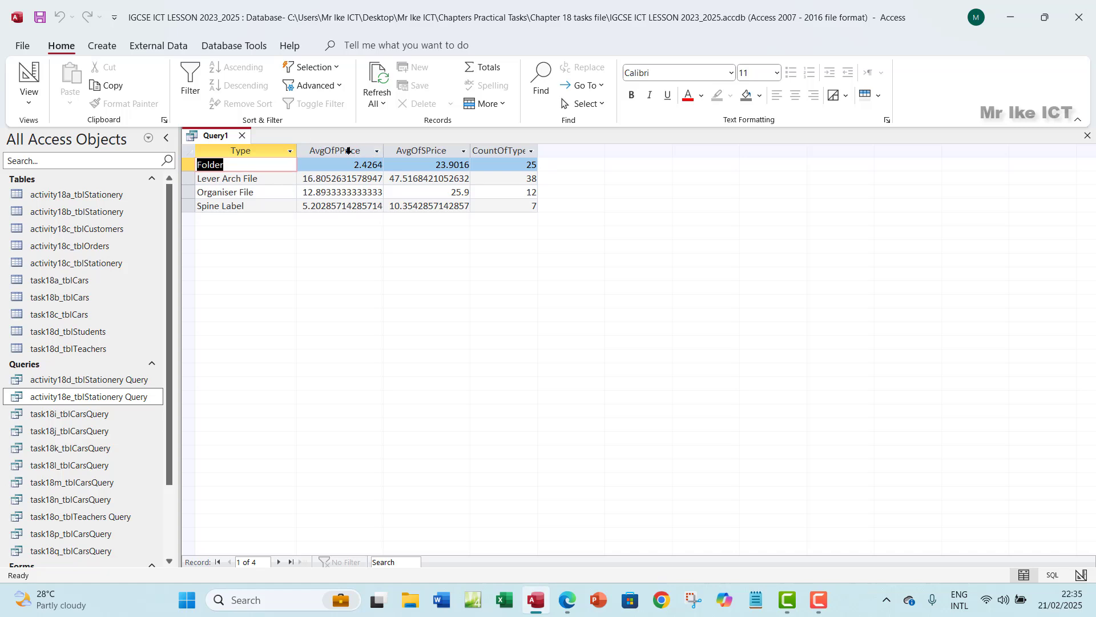
double_click(539, 151)
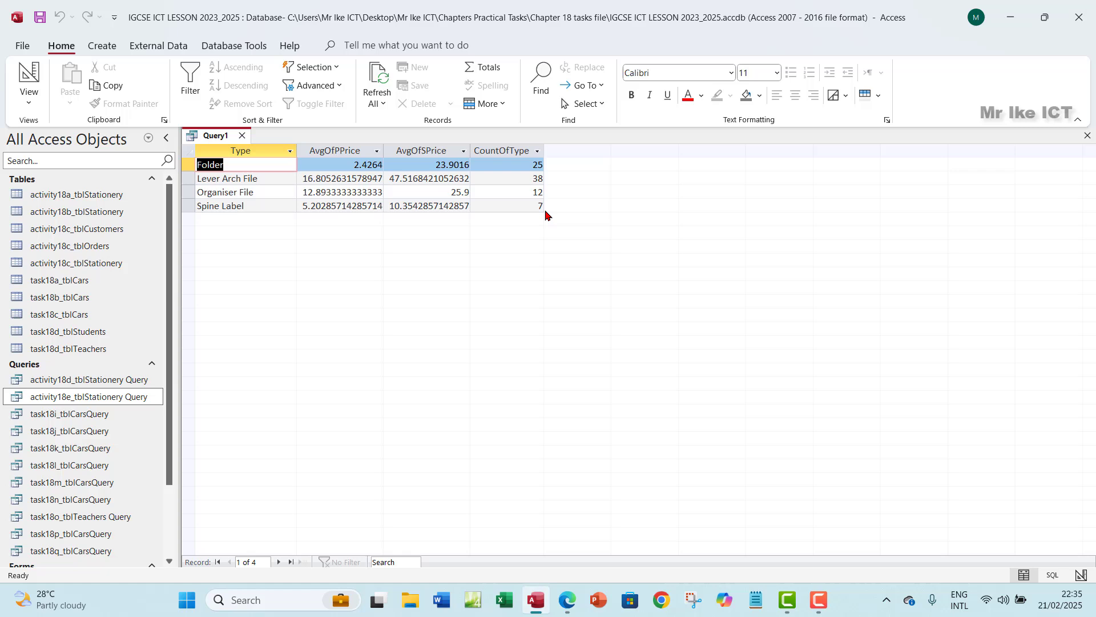
left_click(422, 149)
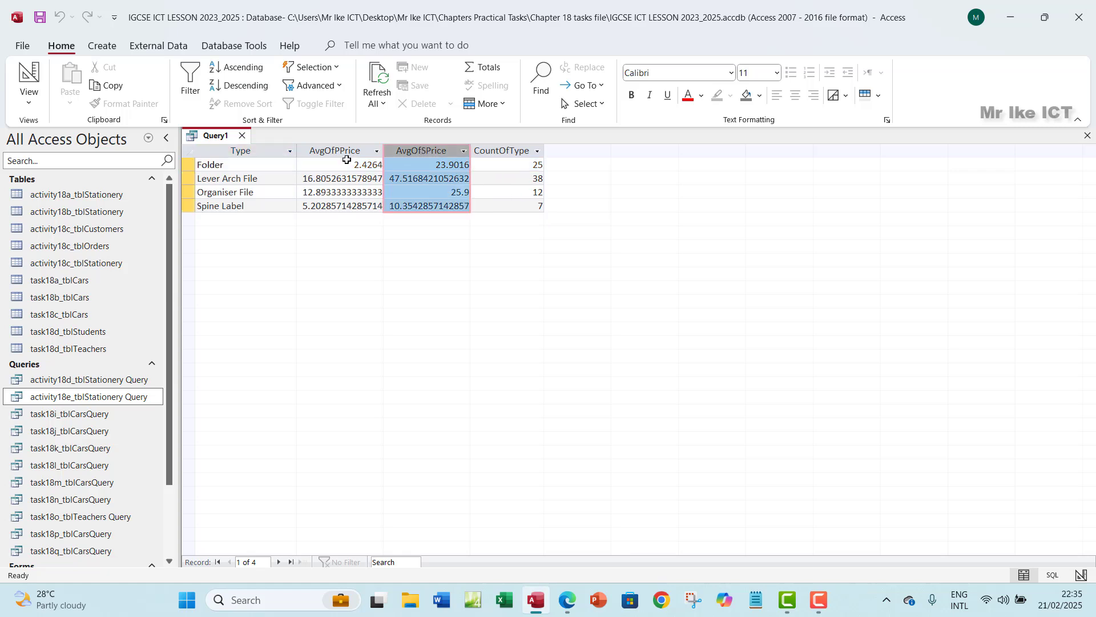
left_click(348, 150)
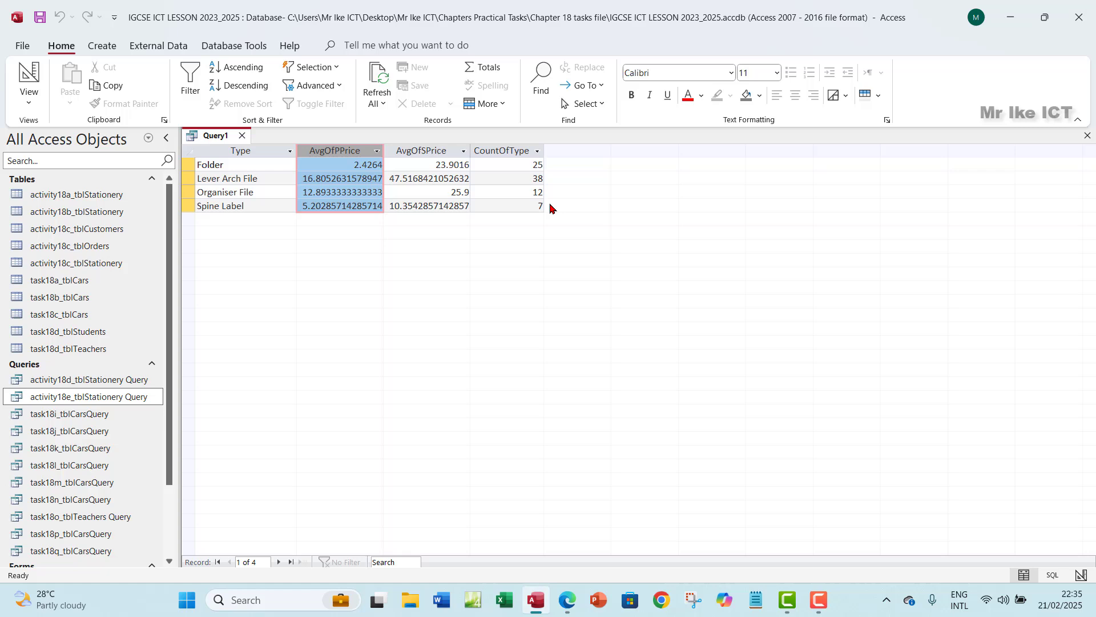
left_click(223, 178)
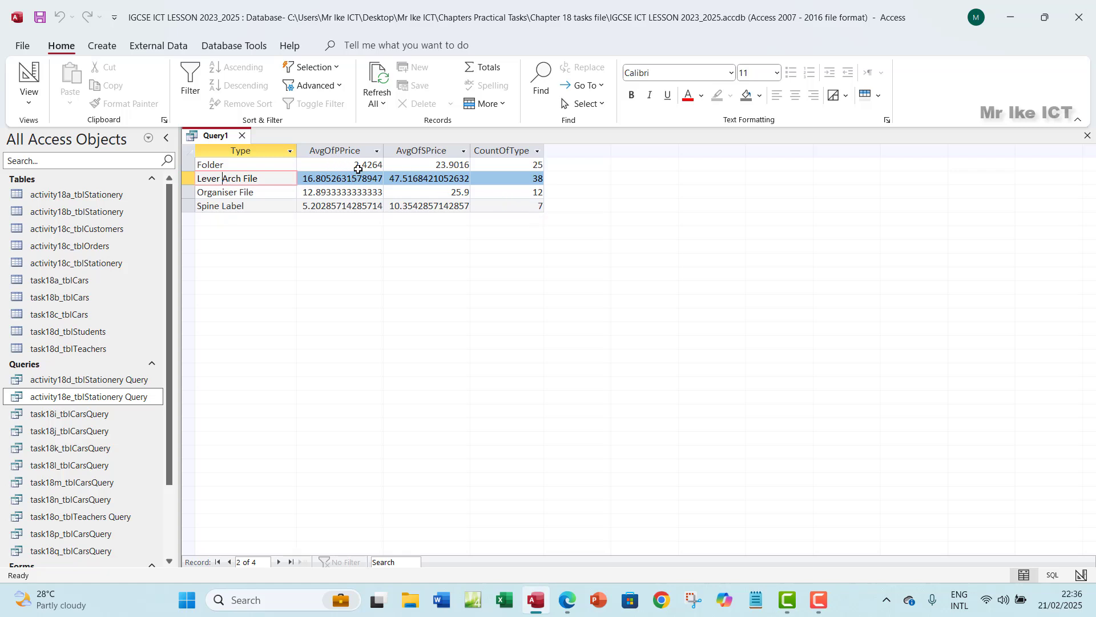
left_click(354, 150)
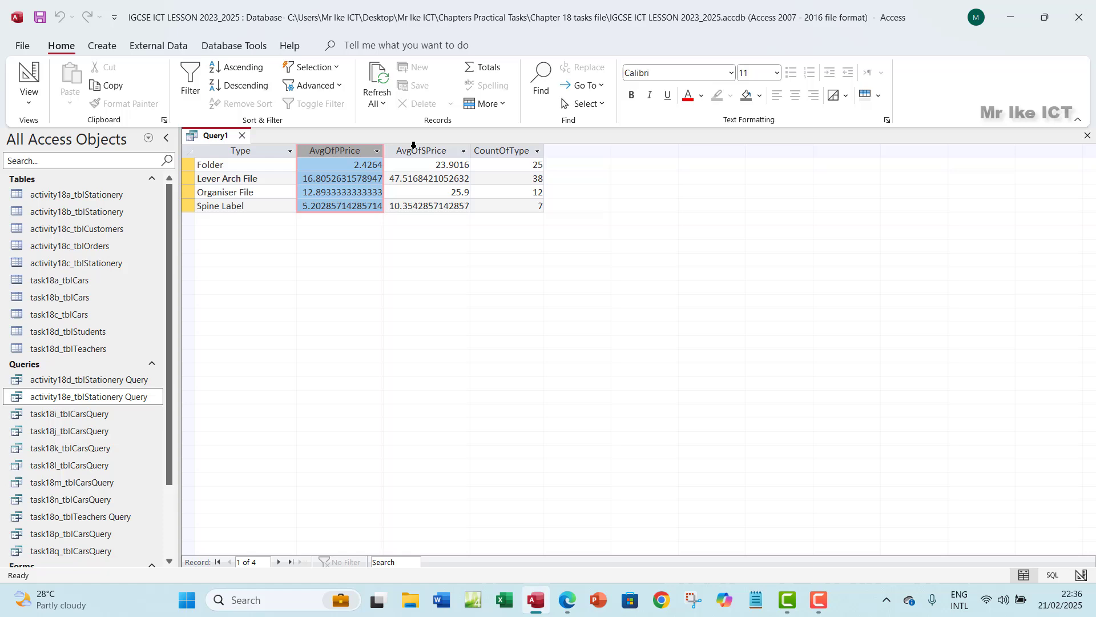
left_click(413, 146)
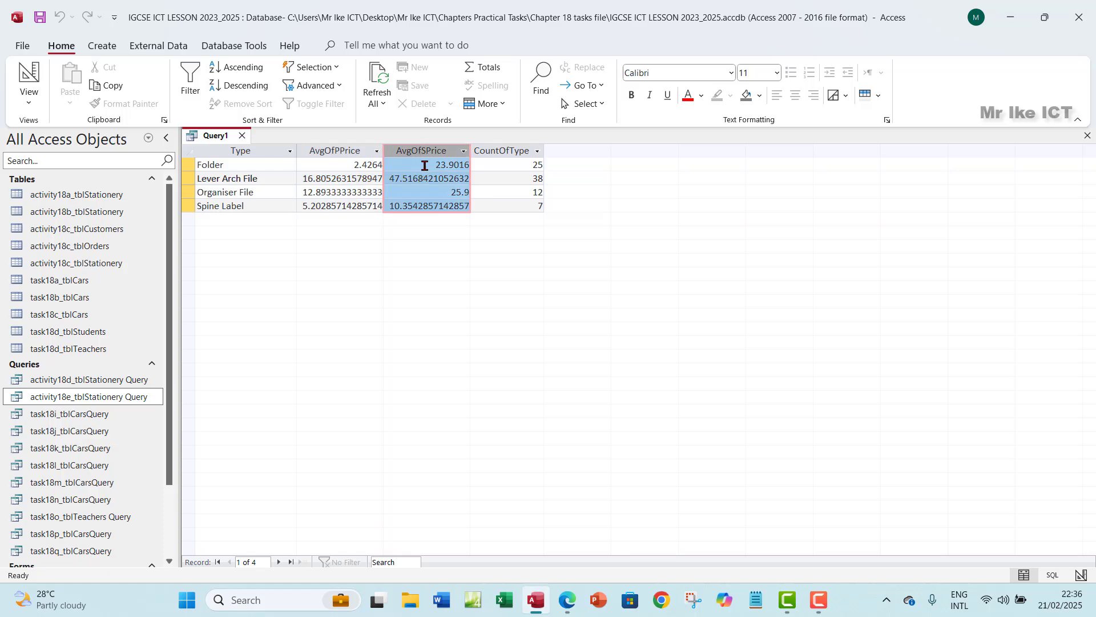
left_click(354, 152)
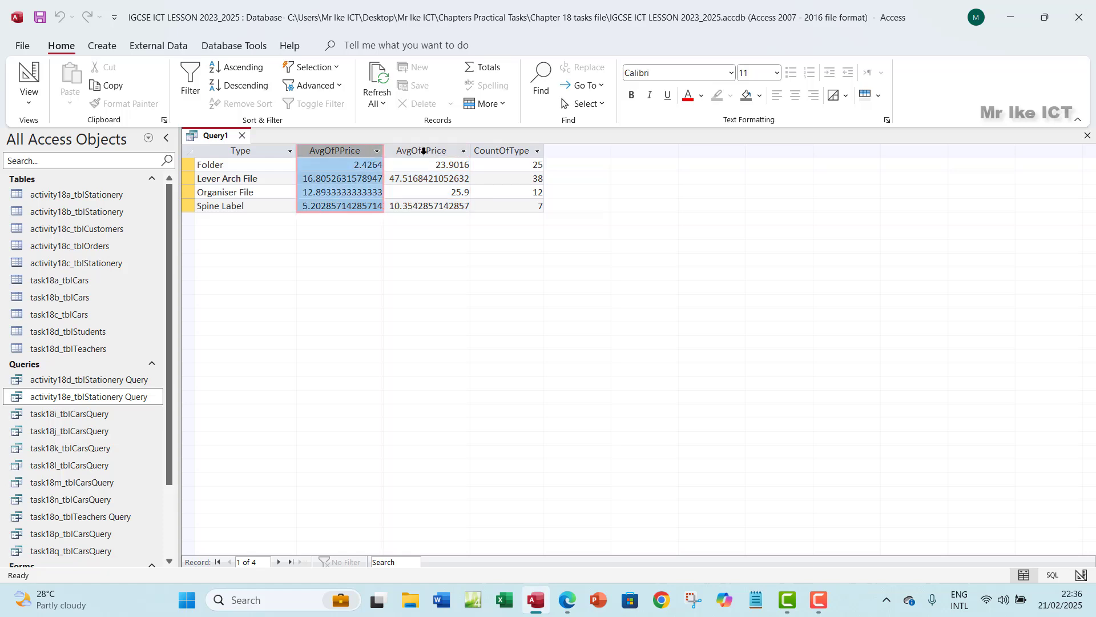
left_click(425, 151)
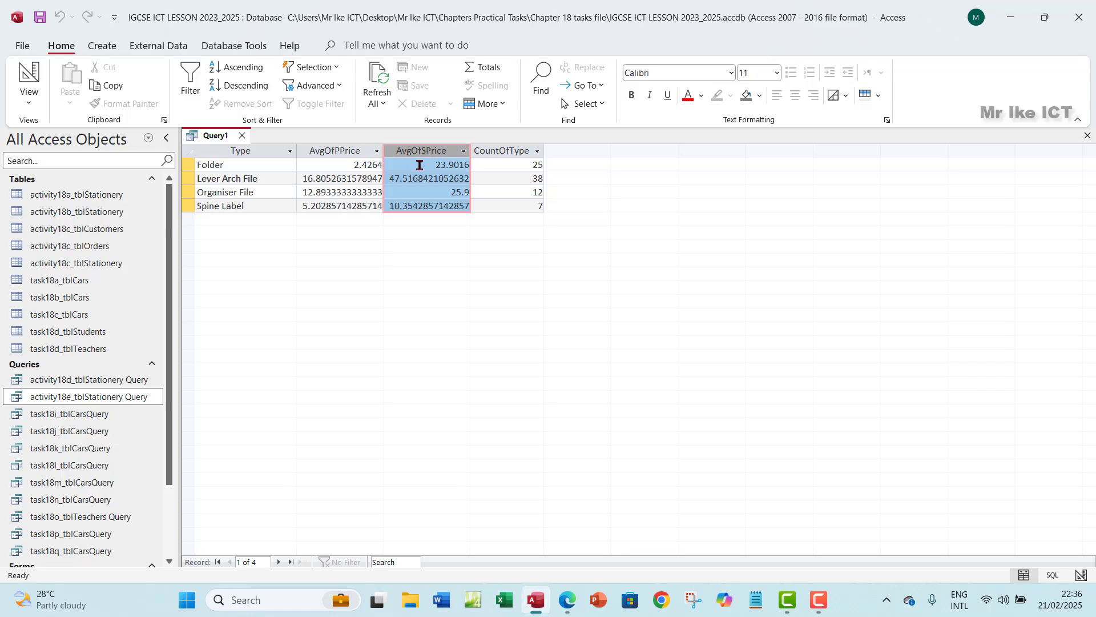
Step: In design view, format the PPrice average as Euro with 2 decimal places
left_click(30, 104)
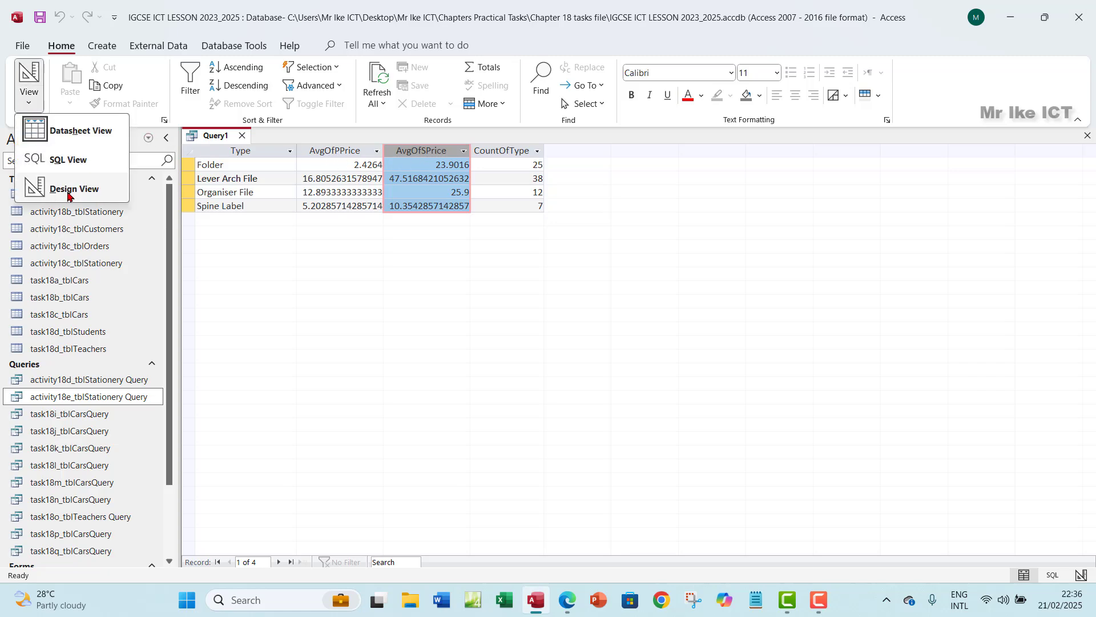
left_click(69, 194)
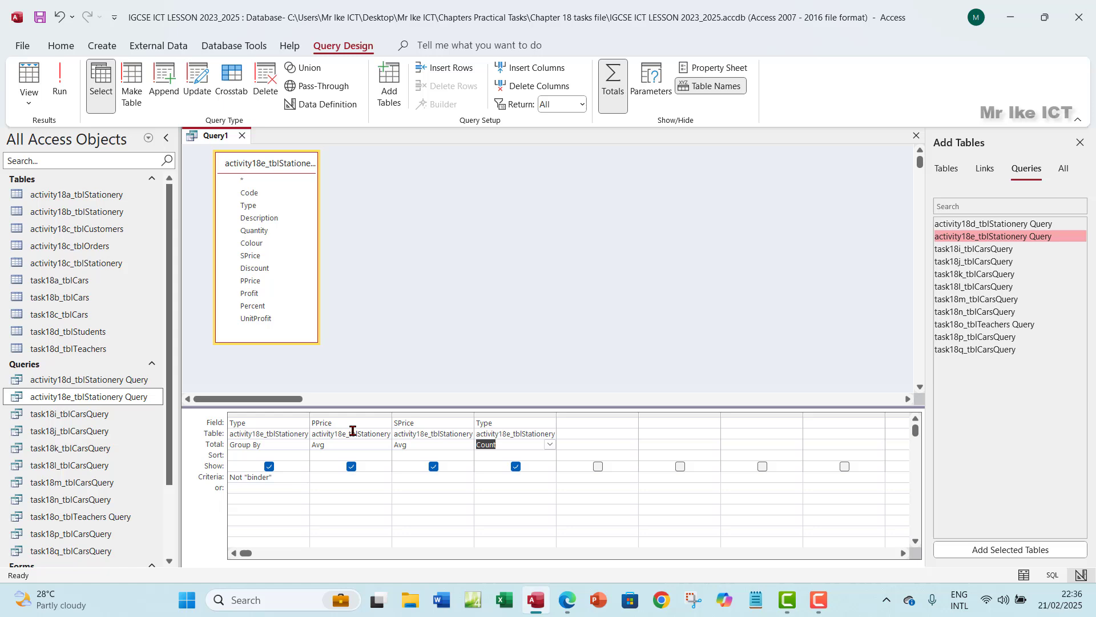
left_click(348, 425)
left_click(717, 68)
left_click(855, 210)
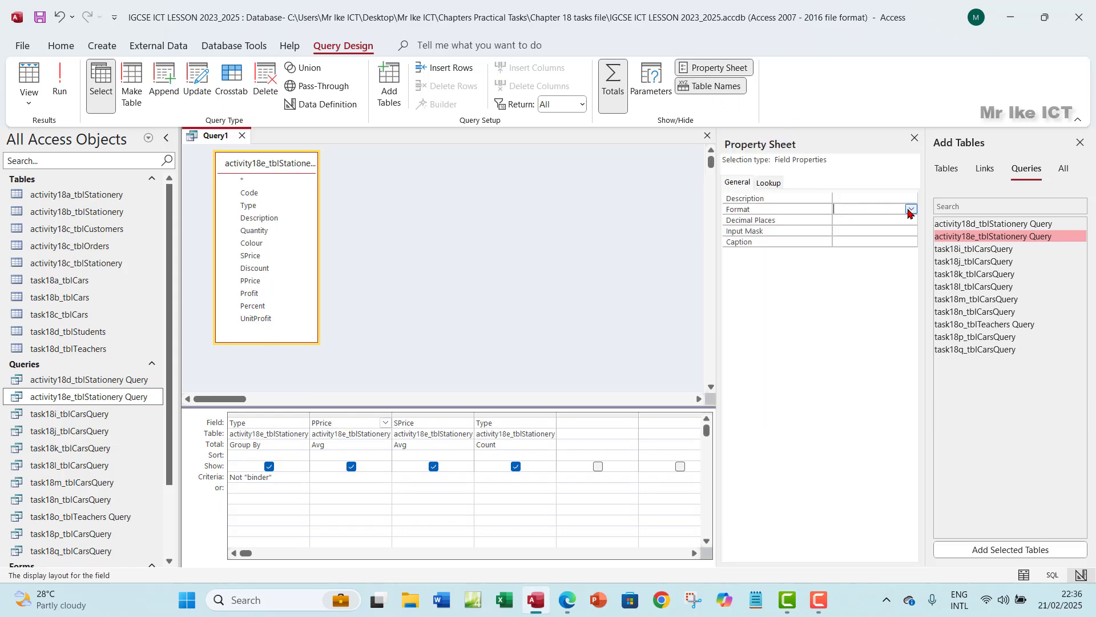
left_click(911, 209)
left_click(866, 234)
left_click(875, 220)
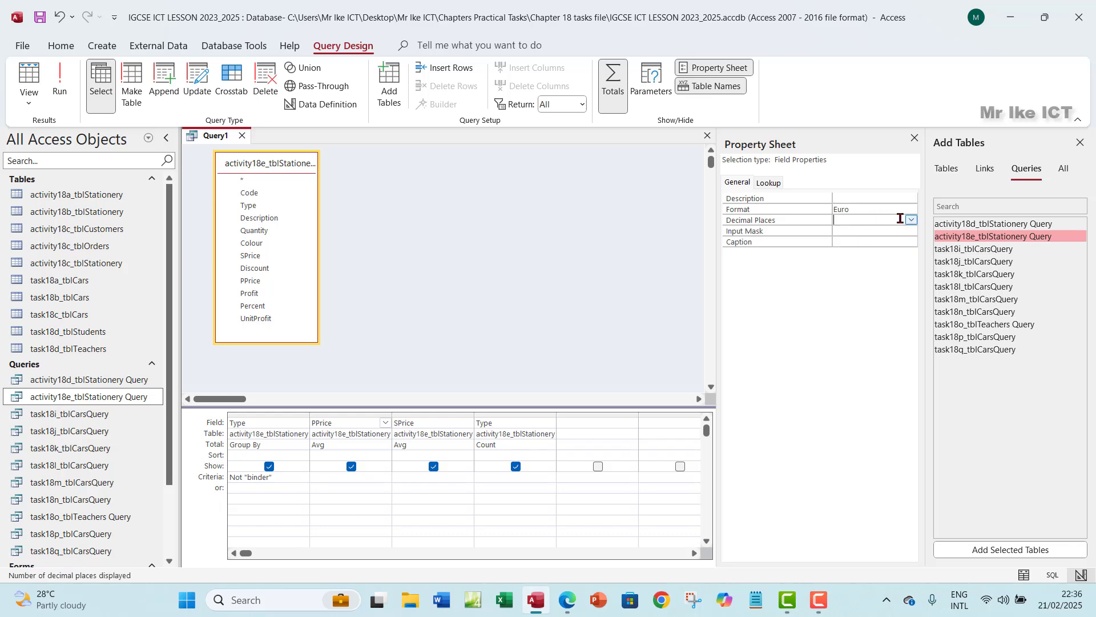
left_click(912, 220)
left_click(850, 265)
Step: Format the SPrice average as Euro with 2 decimal places and run the query
left_click(430, 424)
left_click(883, 209)
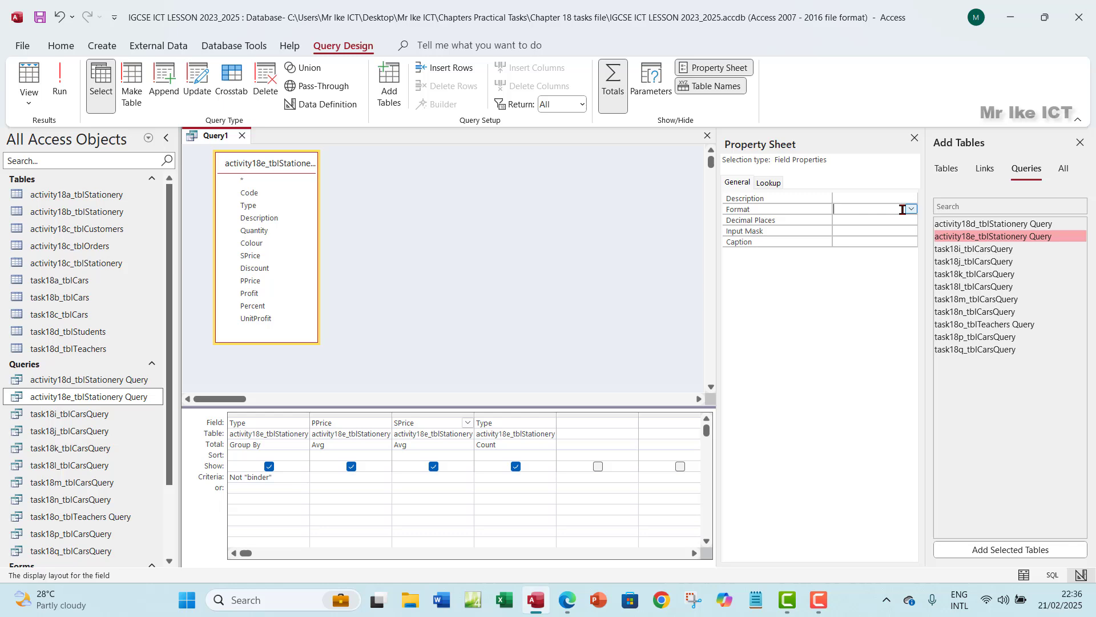
left_click(911, 209)
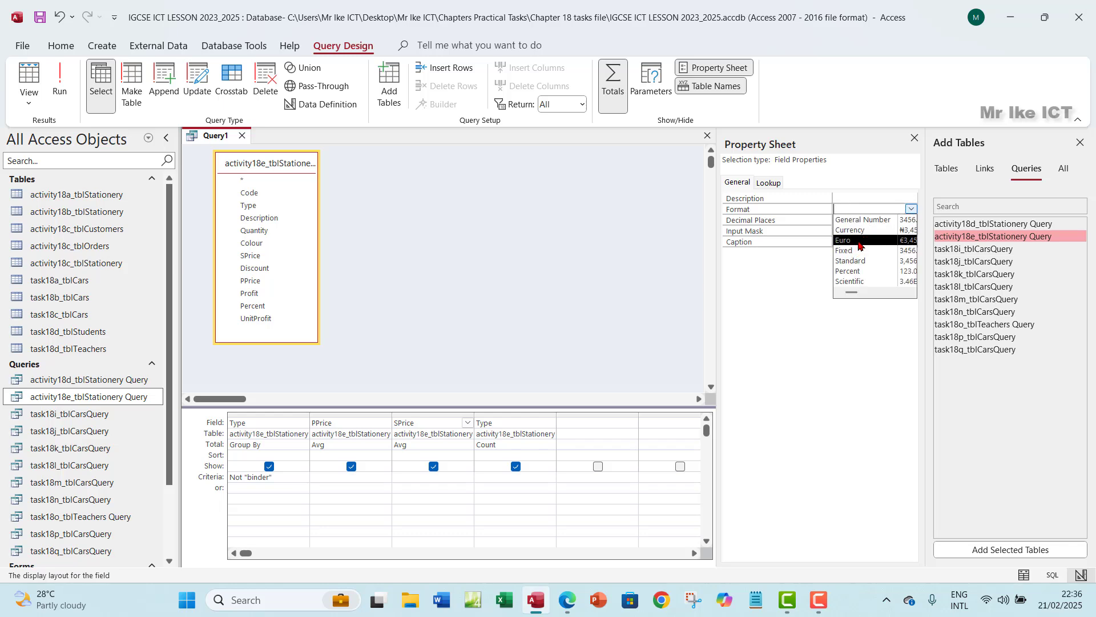
left_click(860, 244)
left_click(879, 220)
left_click(911, 220)
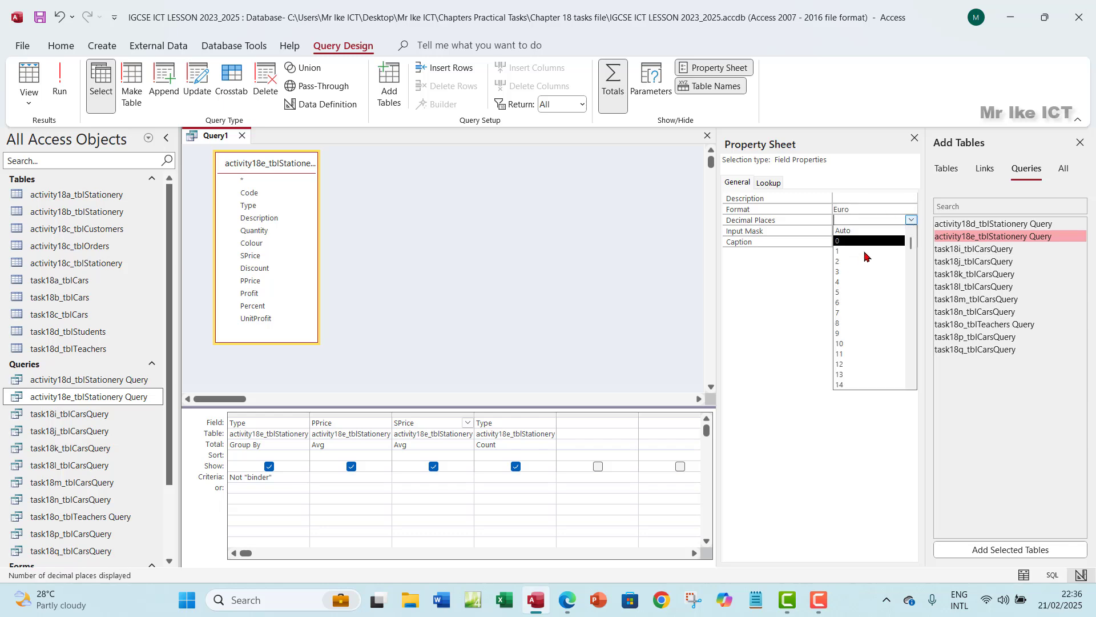
left_click(852, 262)
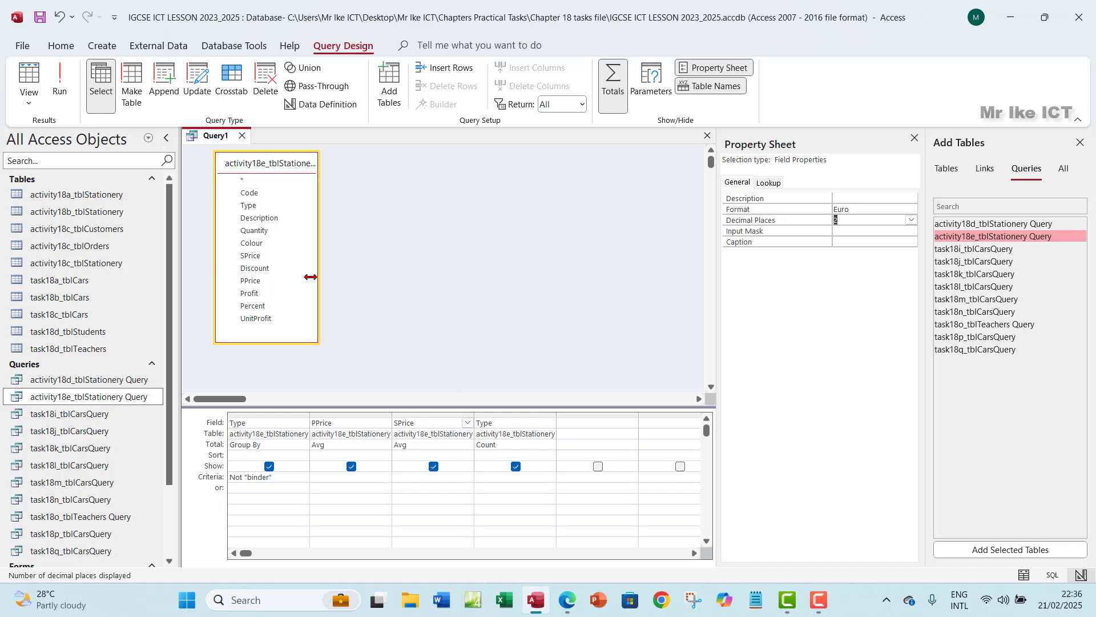
left_click(60, 85)
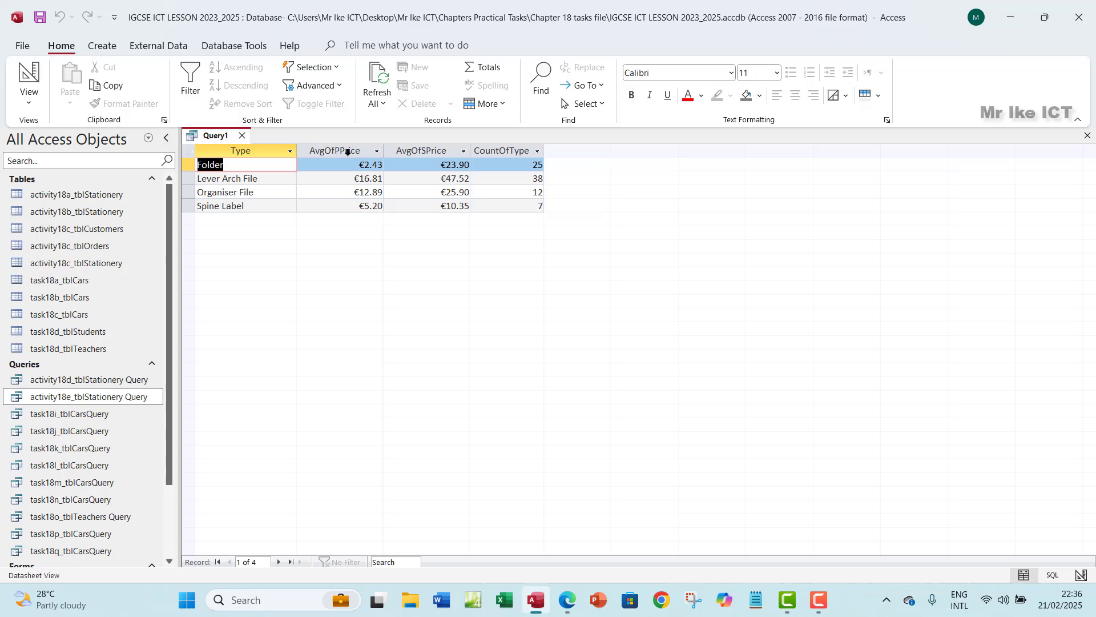
Step: In design view, label the PPrice column 'Average PPrice'
left_click(28, 96)
left_click(78, 187)
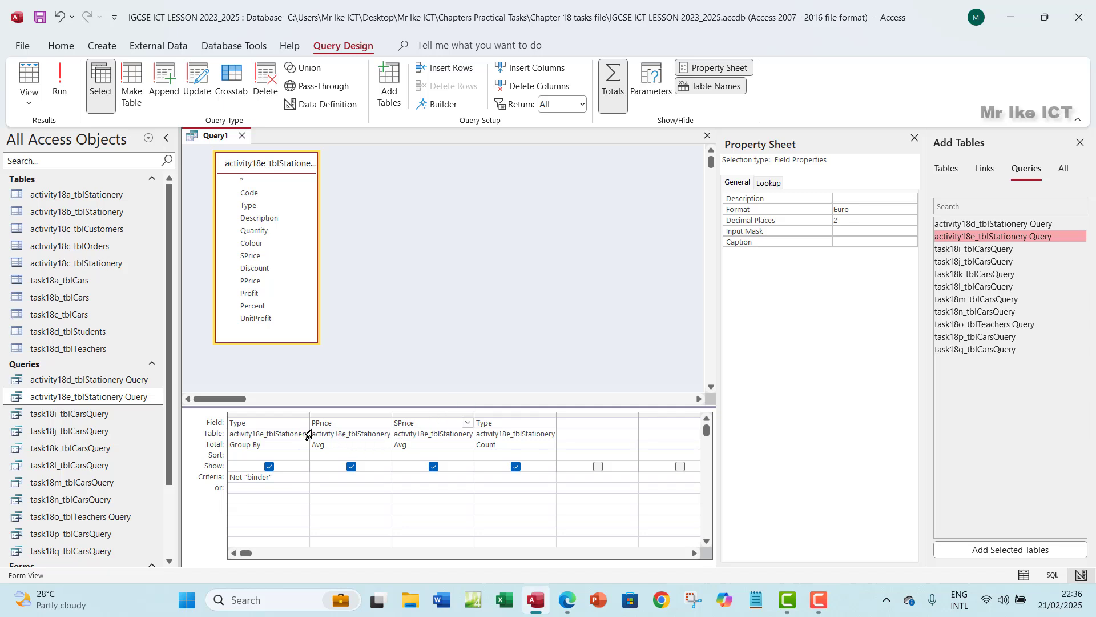
left_click(345, 426)
type("Averg")
key("BackSpace")
key("BackSpace")
type("rage PPrice")
left_click_drag(361, 424, 309, 425)
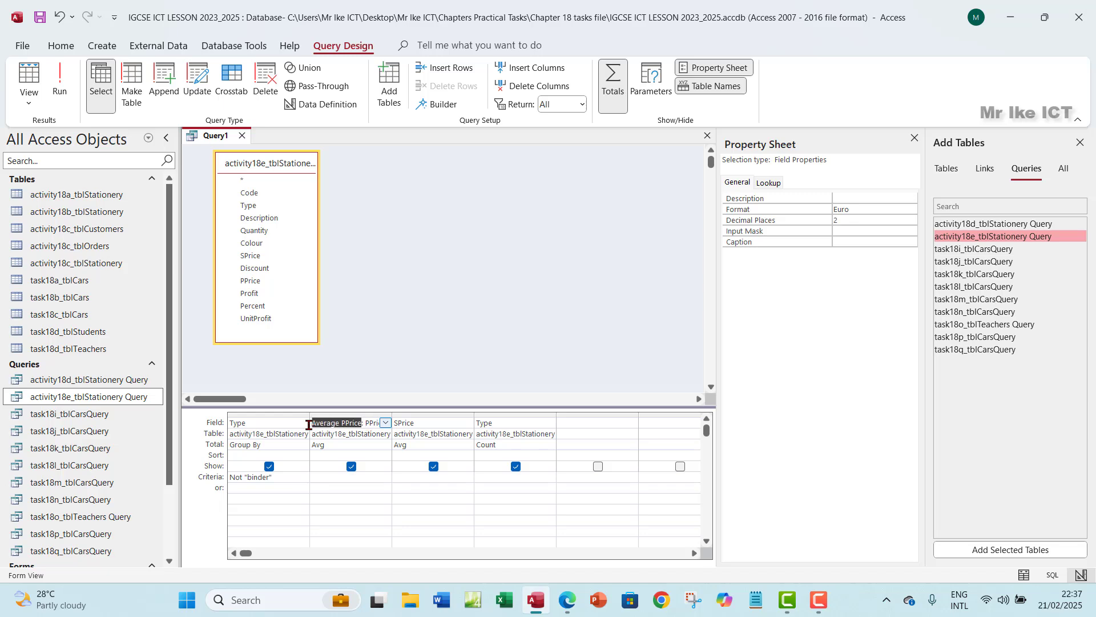
Step: Label SPrice as 'Average SPrice' and the second Type column as 'Items in Stock'
left_click(396, 425)
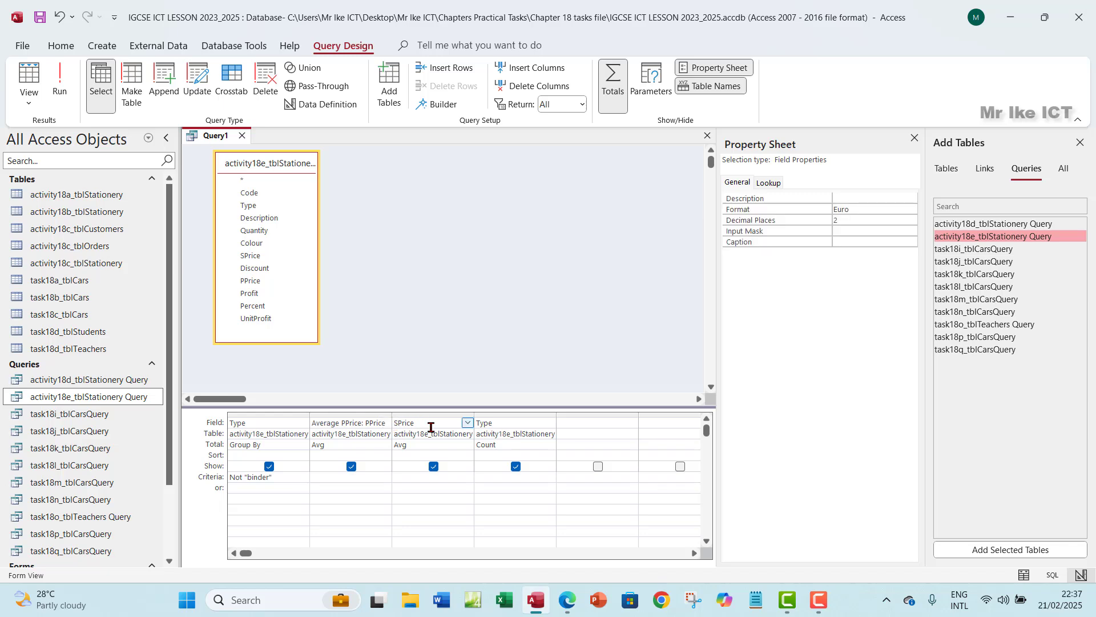
type("Average SPrice")
left_click(480, 425)
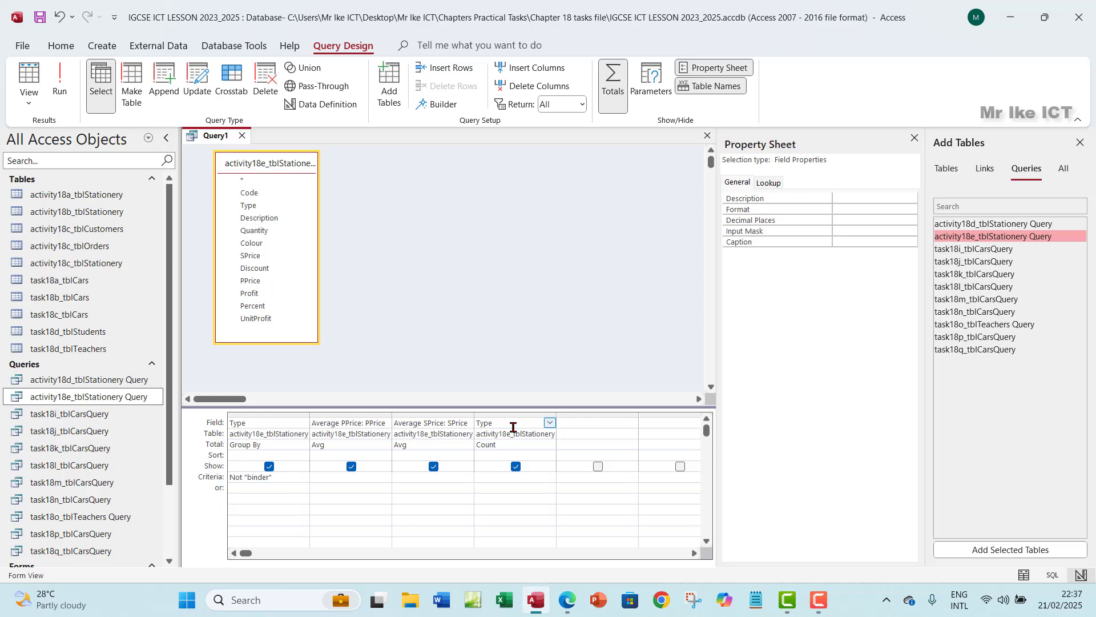
key("BackSpace")
key("BackSpace")
type("No Items in")
key("BackSpace")
key("BackSpace")
key("BackSpace")
key("BackSpace")
key("BackSpace")
key("BackSpace")
key("BackSpace")
key("BackSpace")
key("BackSpace")
key("BackSpace")
key("BackSpace")
key("BackSpace")
type("Items in Stock")
Step: Run the relabelled query and review the task's sorting requirement in the PDF
left_click(59, 79)
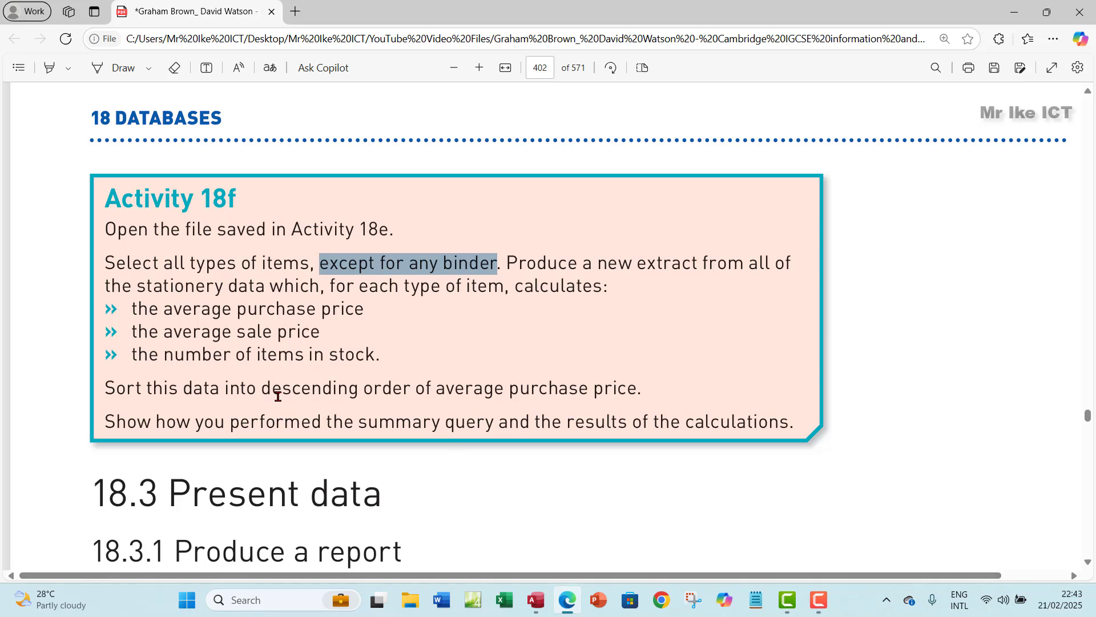
left_click_drag(273, 392, 651, 389)
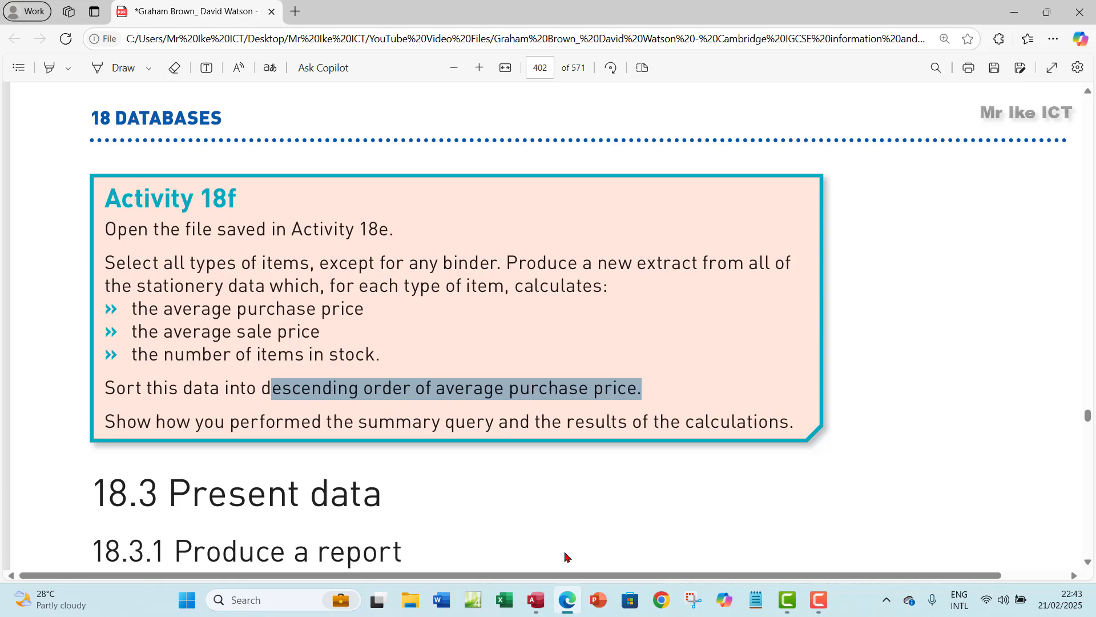
left_click(535, 600)
Step: Sort Average PPrice descending and rerun, putting Lever Arch File at €16.81 first
left_click(29, 97)
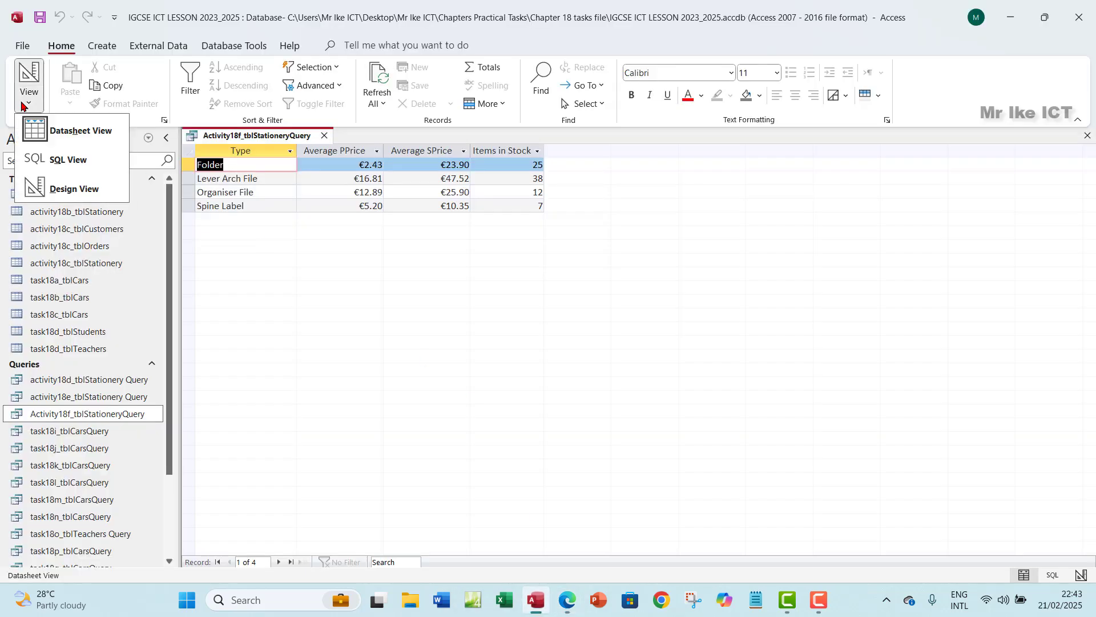
left_click(79, 190)
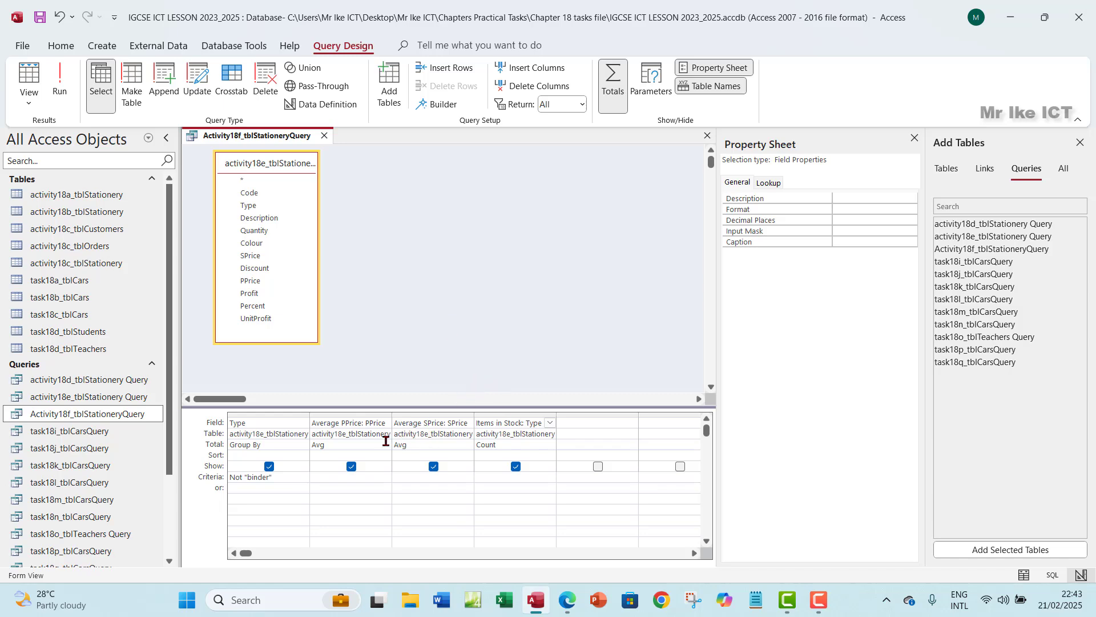
left_click(349, 454)
left_click(385, 455)
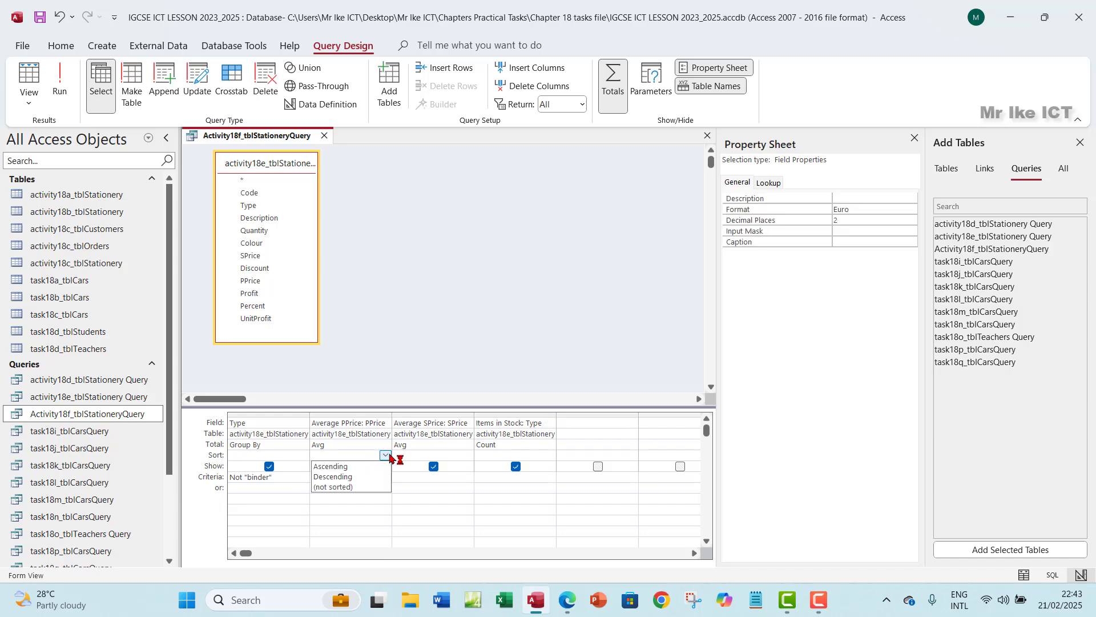
left_click(351, 479)
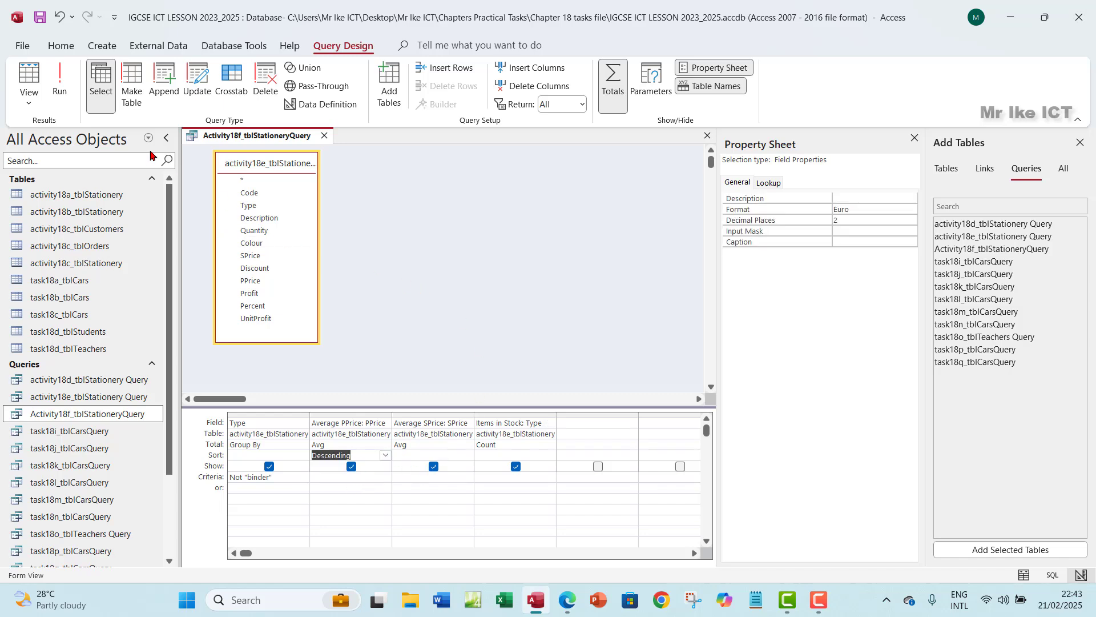
left_click(61, 92)
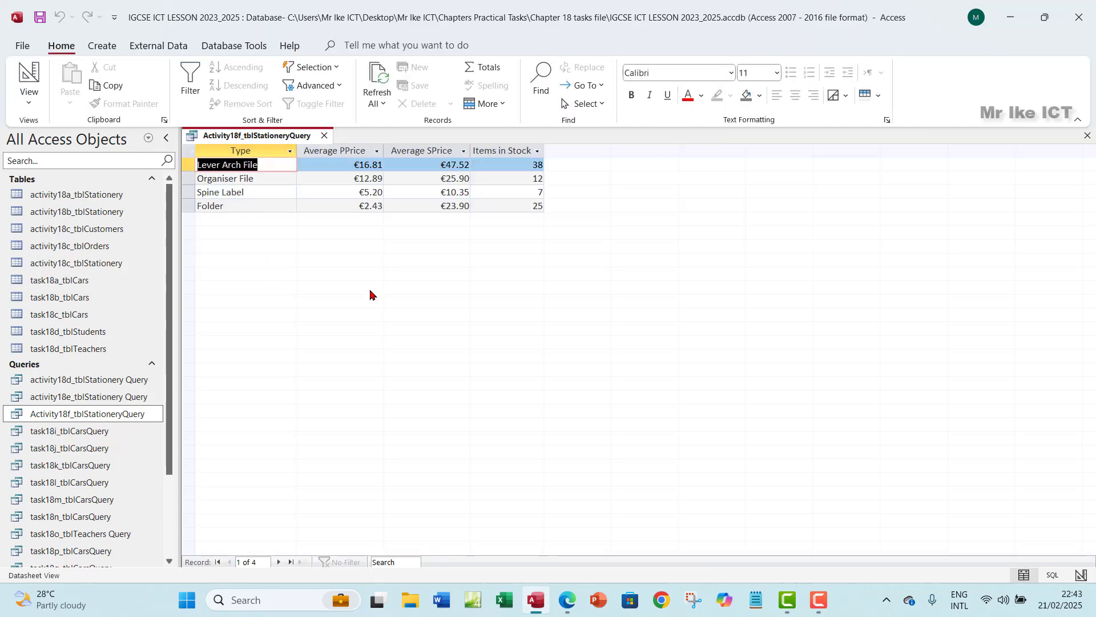
left_click(356, 150)
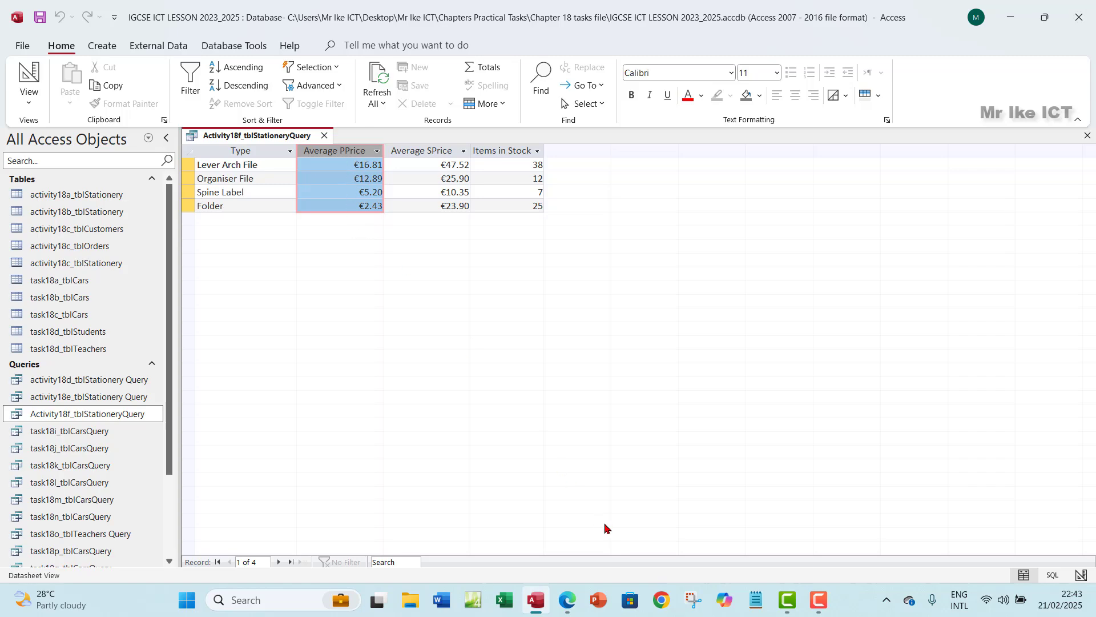
left_click(565, 597)
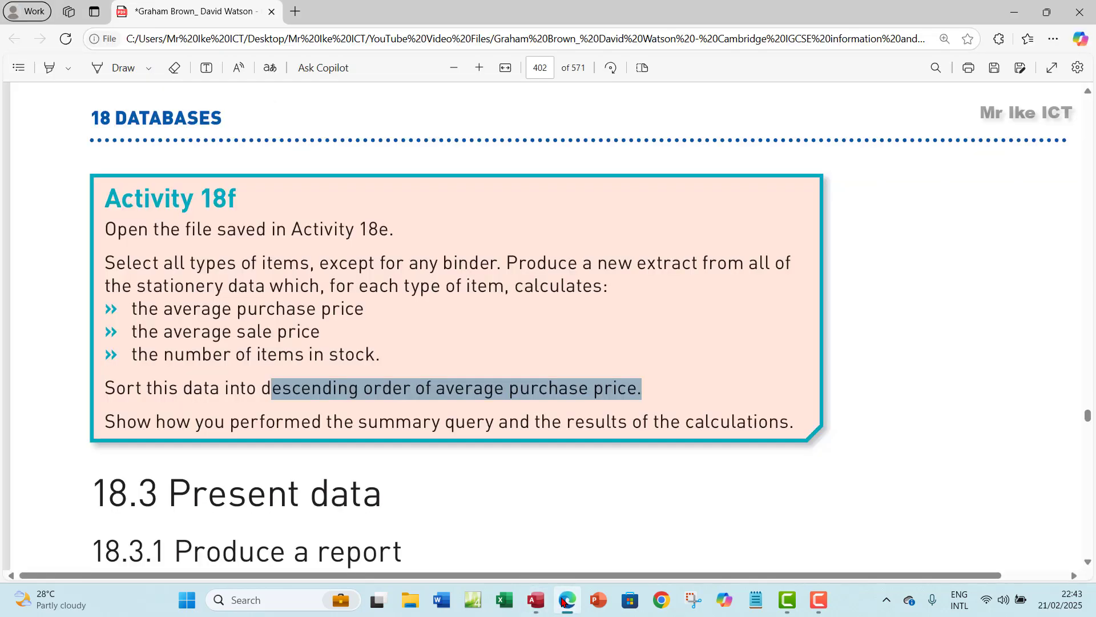
Step: Switch from the task PDF back to the Access query results
left_click(565, 601)
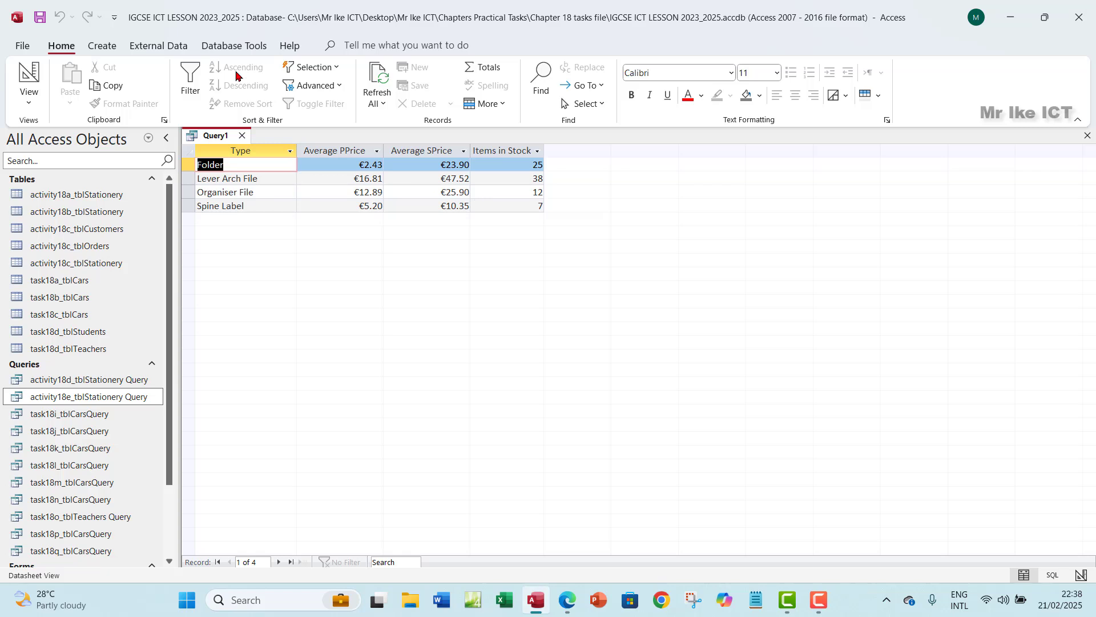
Step: Save the four-type totals query under the name Activity18f_tblStationeryQuery
left_click(40, 19)
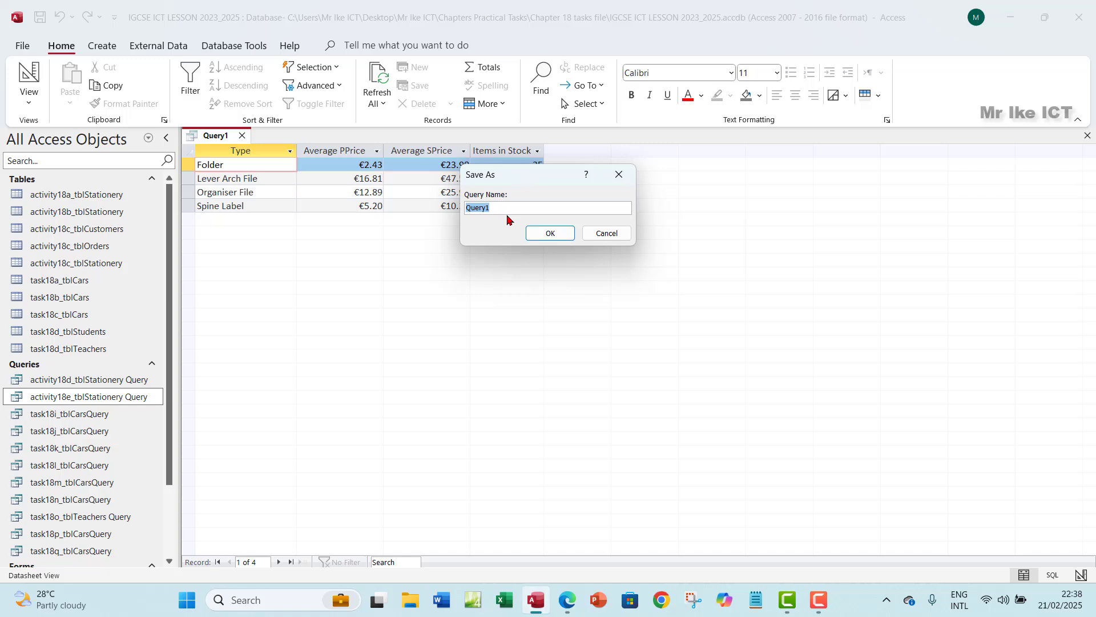
type("Acc")
type("ivity")
type("18")
type("f_t")
type("blSta")
type("tion")
type("ery")
type("Query")
left_click(548, 235)
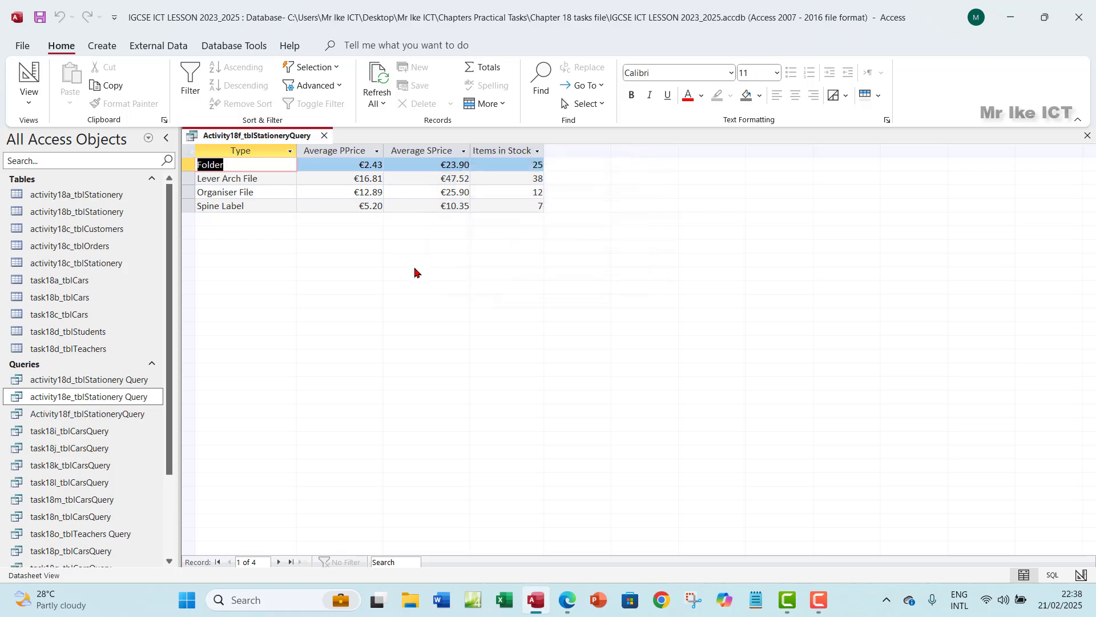
left_click(86, 416)
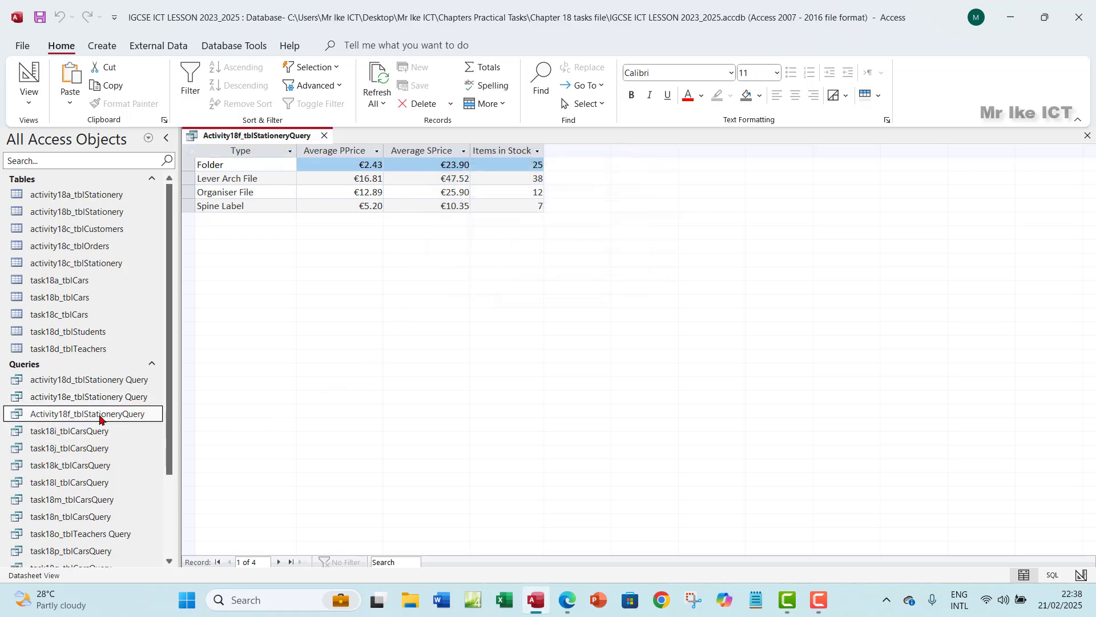